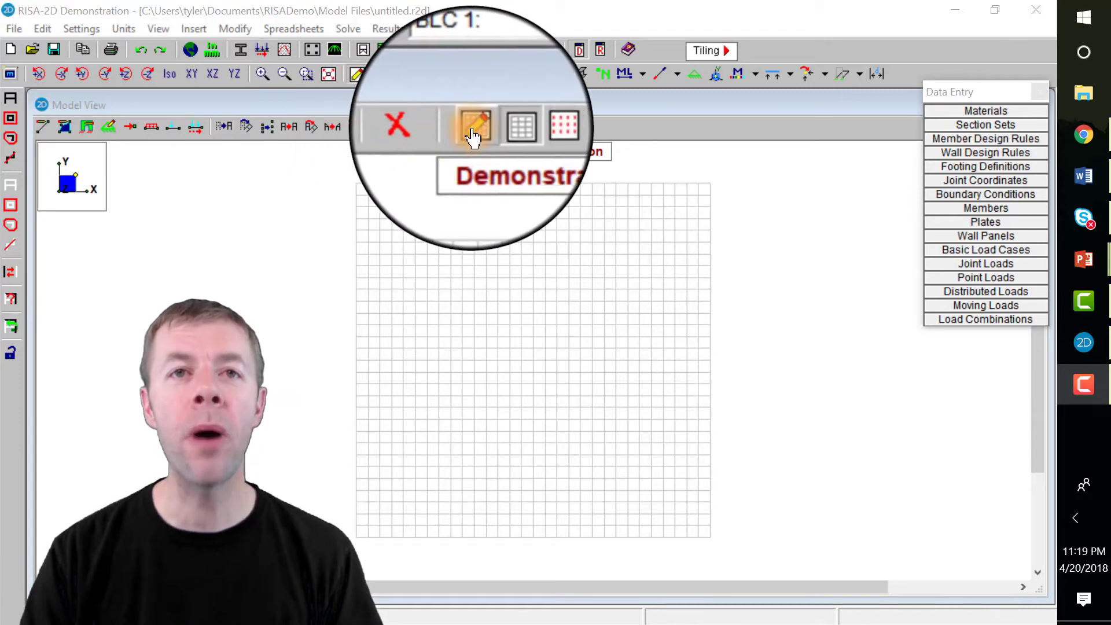
- Keep the rectangular grid increments at 30@1 for X and Y and accept the Drawing Grids settings
click(471, 130)
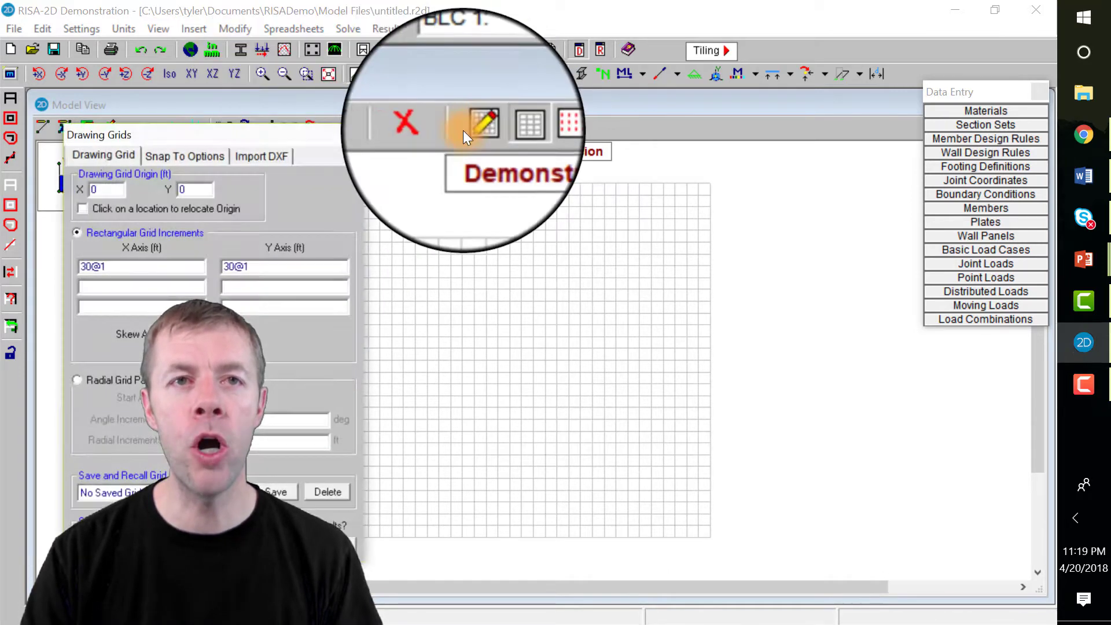
drag(381, 134, 533, 128)
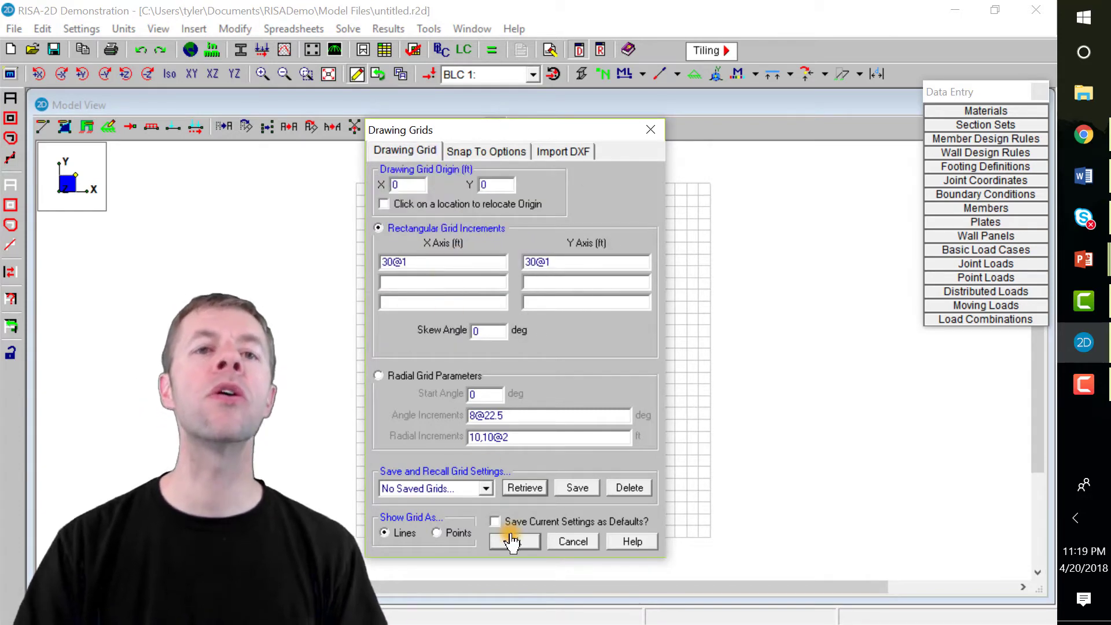
click(512, 542)
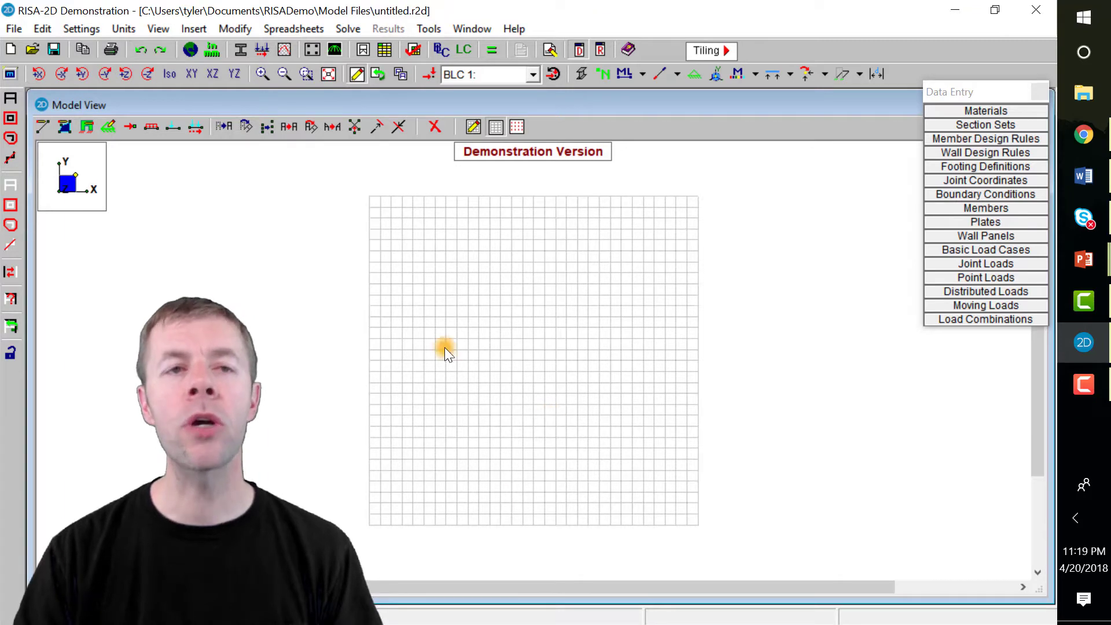
- Set new members to concrete beams with a Rectangular 8x8 (CRECT8X8) start shape and apply
click(42, 129)
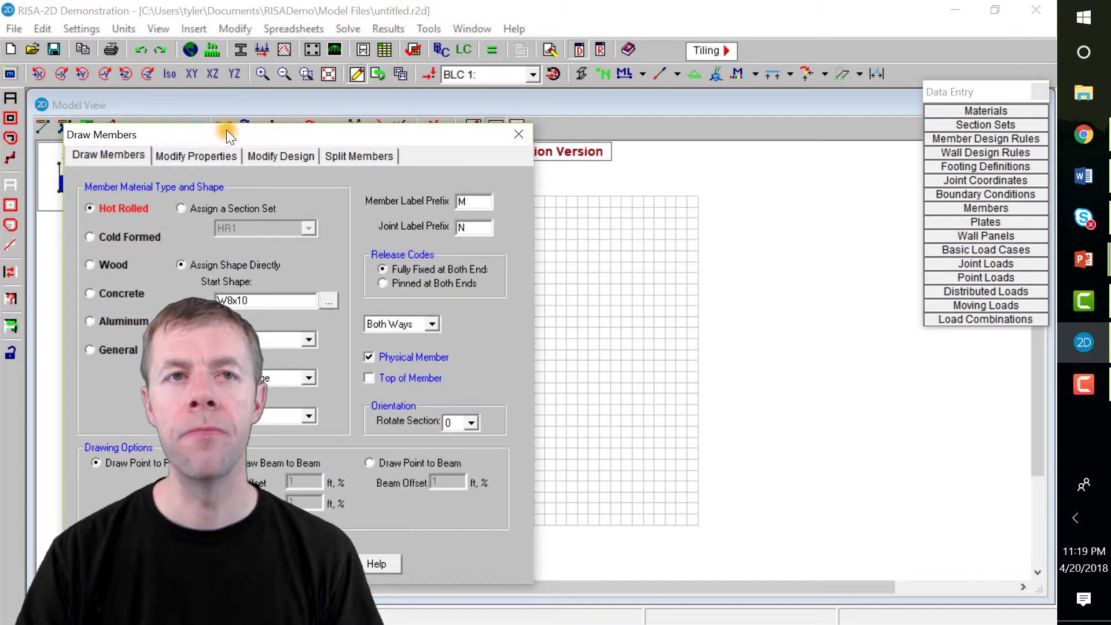
drag(227, 130, 509, 119)
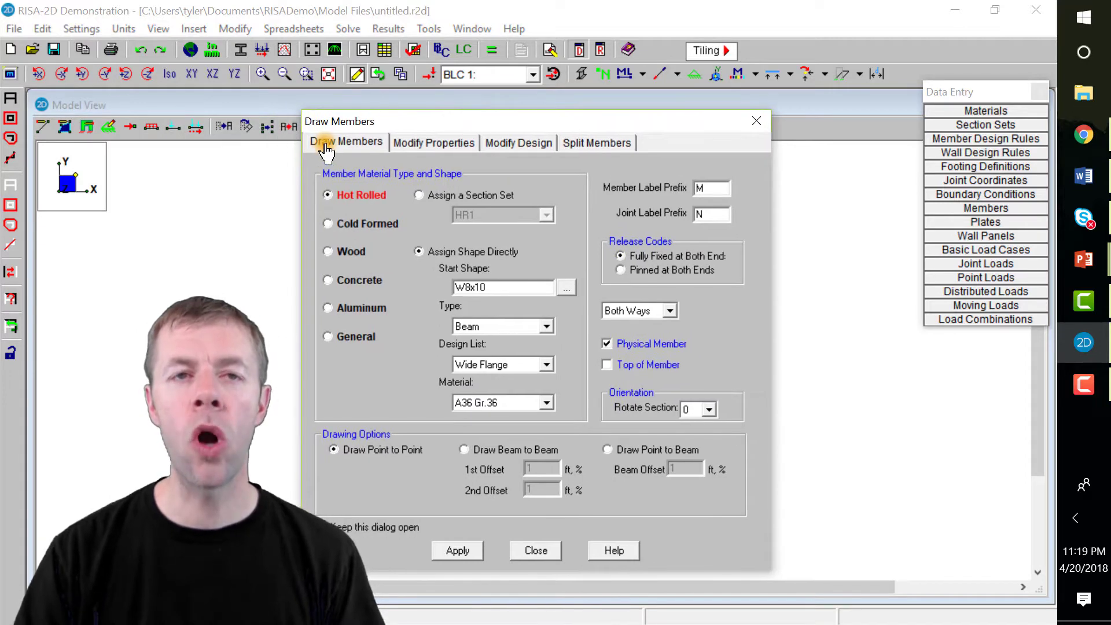
click(357, 283)
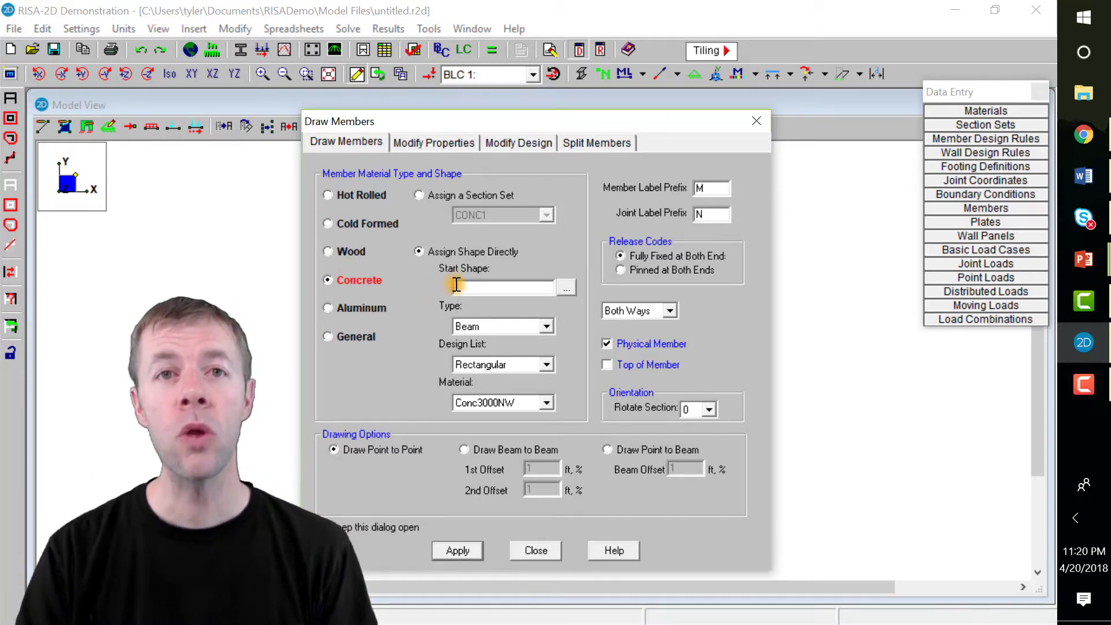
click(564, 290)
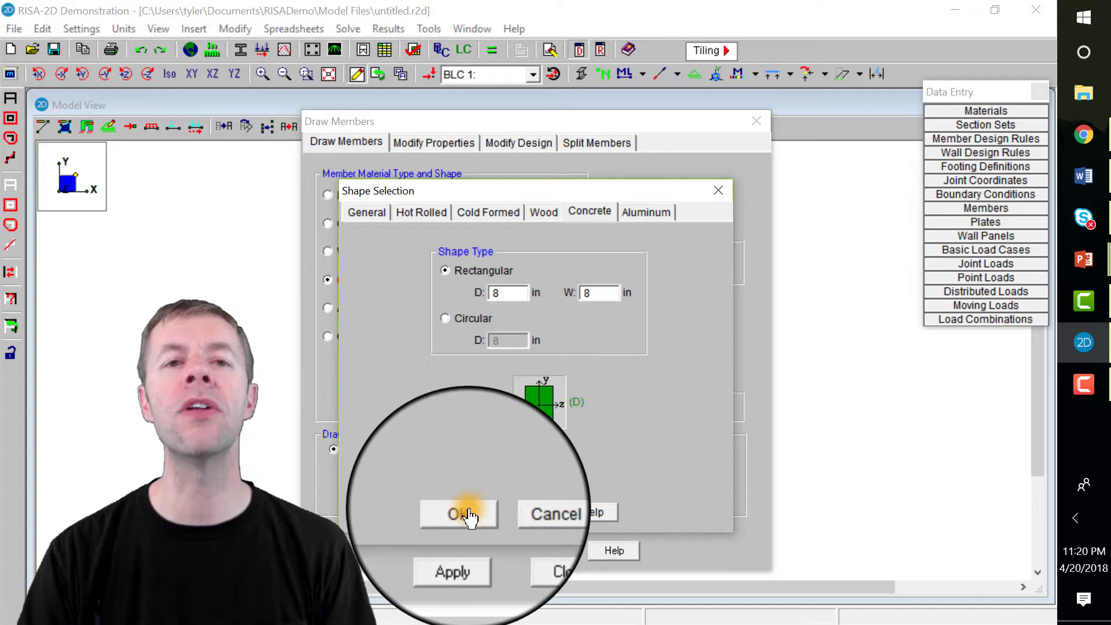
click(456, 512)
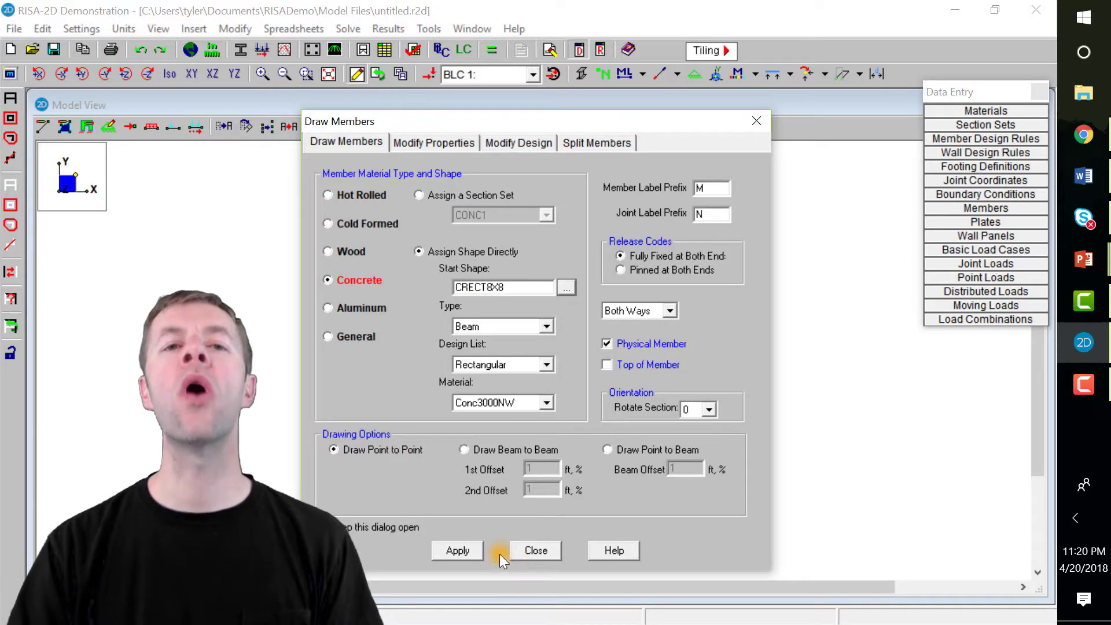
click(458, 550)
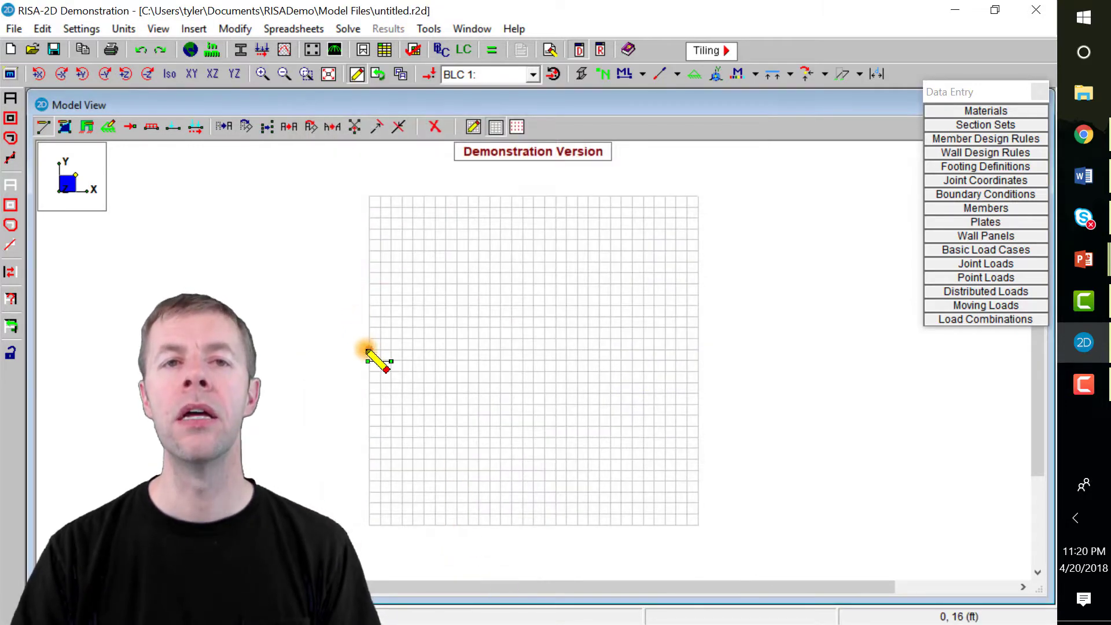
- Draw a 10 ft horizontal beam from new joint N1 to N2, then stop drawing
click(369, 317)
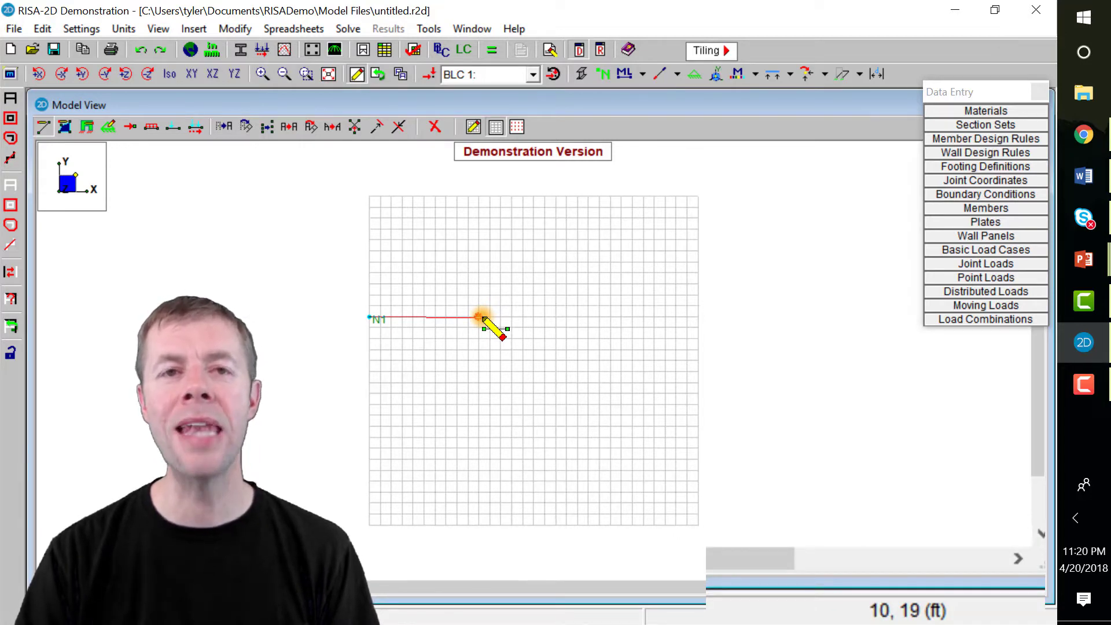
click(479, 317)
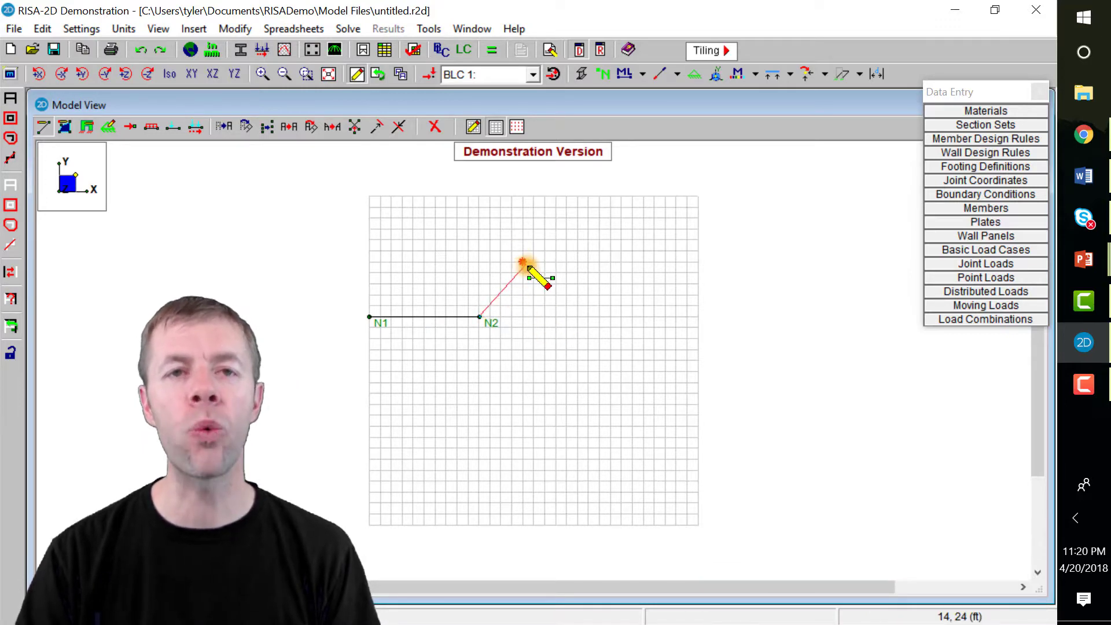
right_click(526, 266)
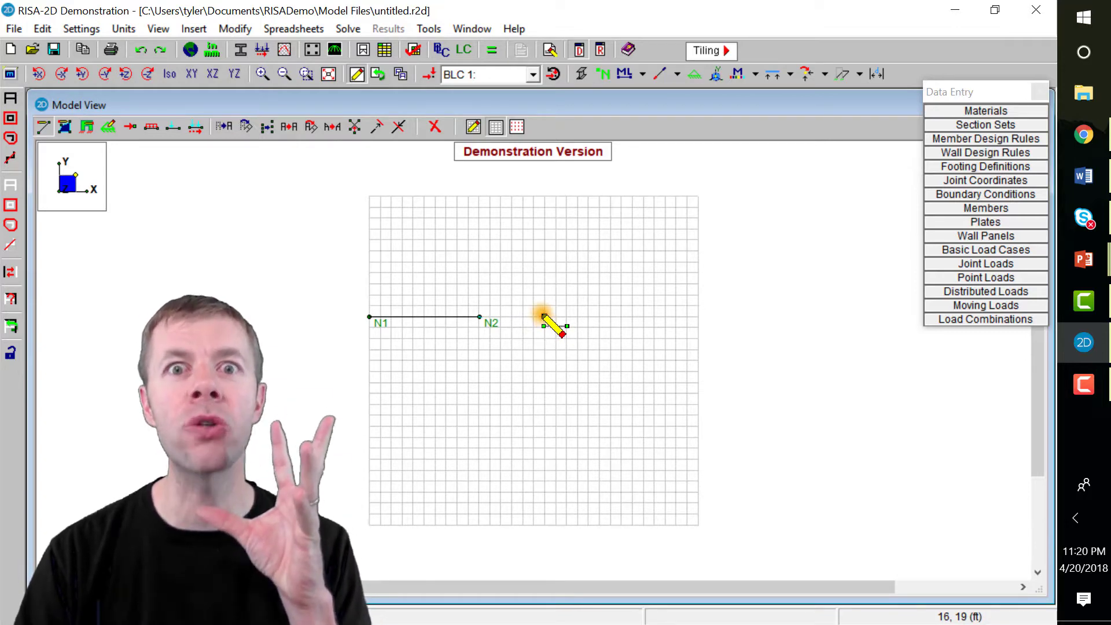
- Assign a pinned support boundary condition to joint N1
click(109, 129)
drag(217, 135, 348, 149)
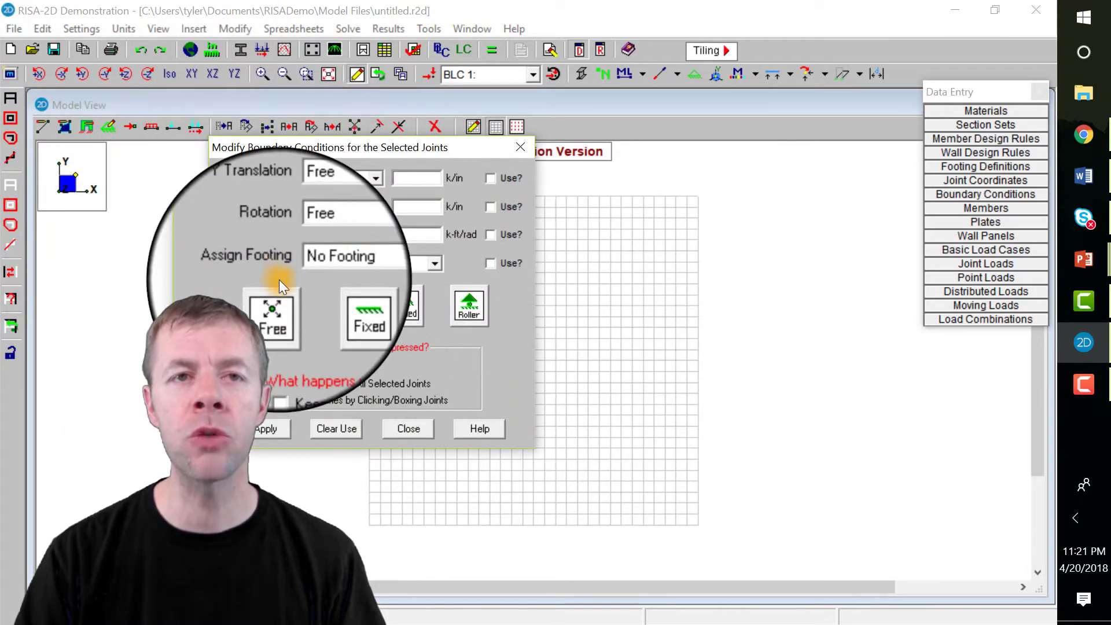
click(404, 312)
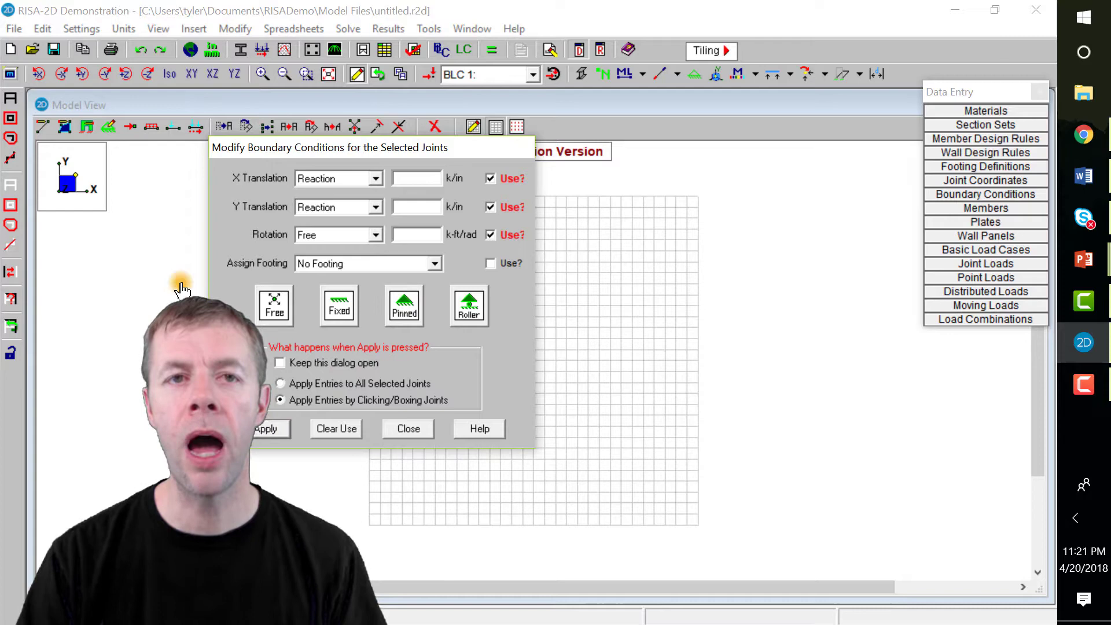
click(270, 428)
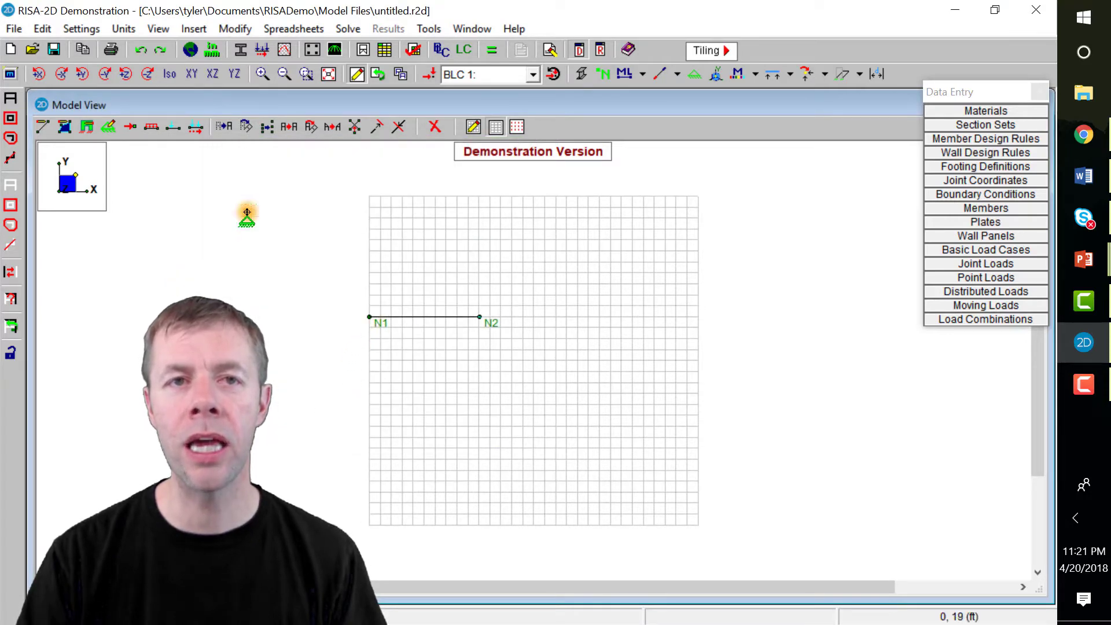
click(369, 317)
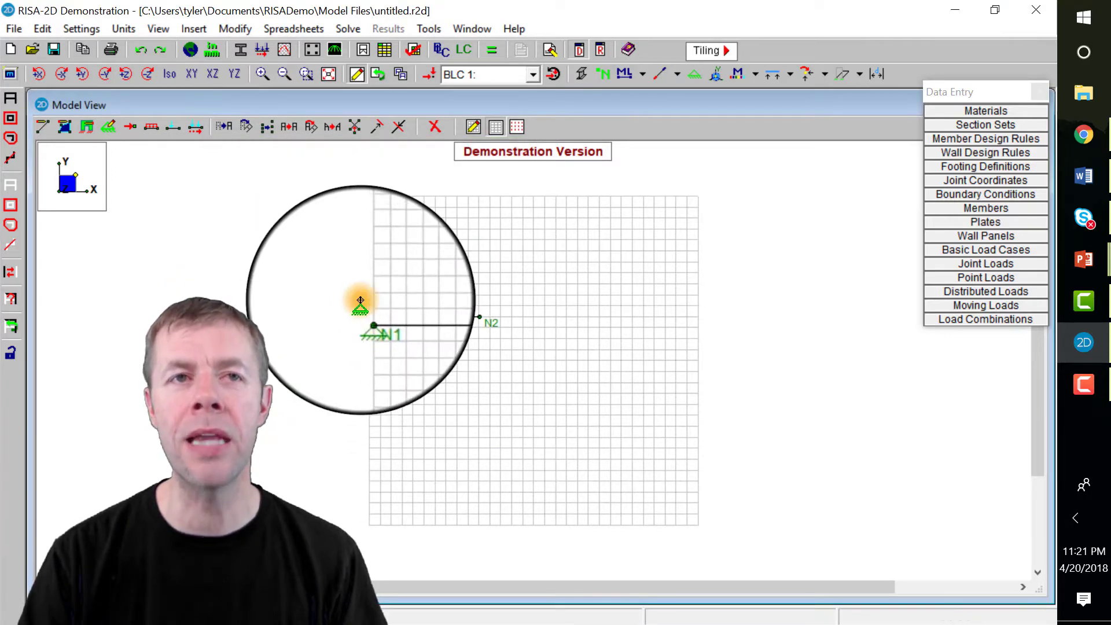
- Assign a roller support boundary condition to joint N2
click(109, 126)
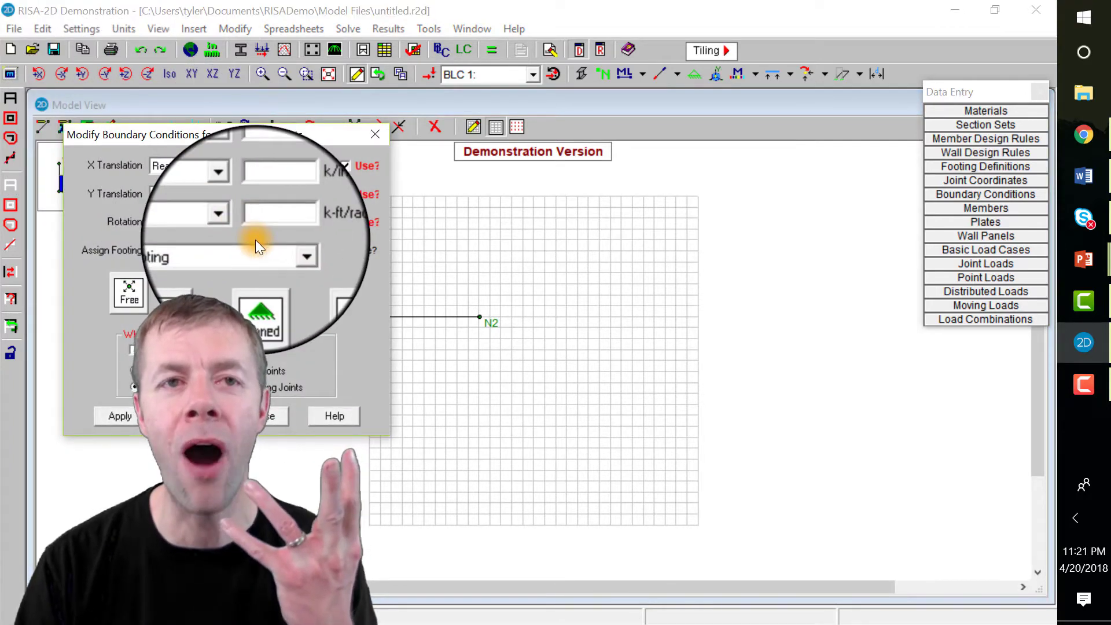
click(324, 292)
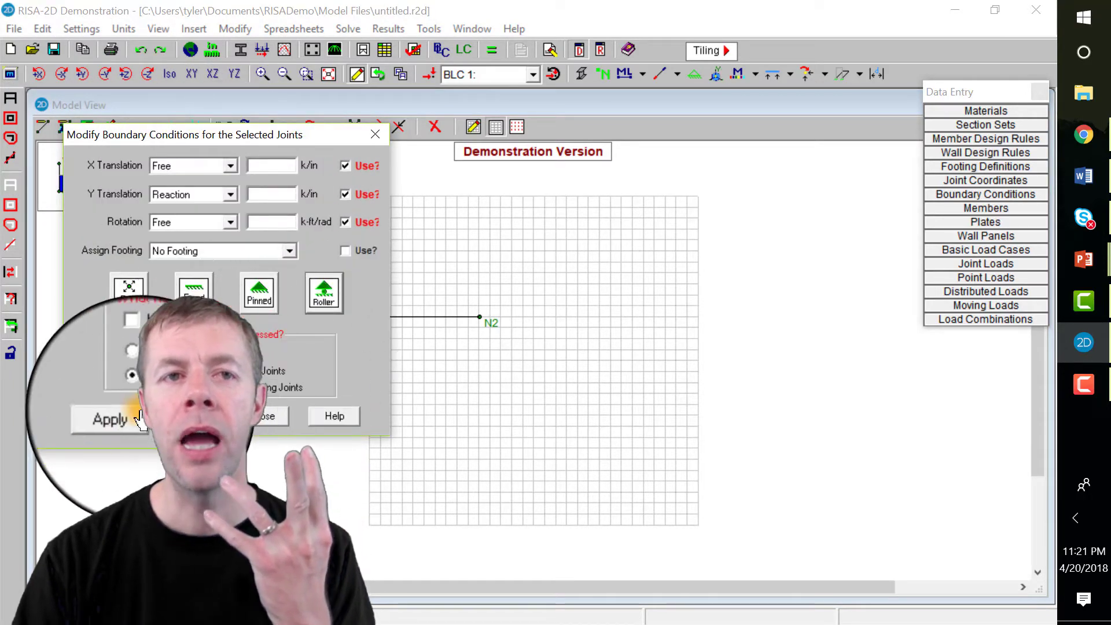
click(115, 417)
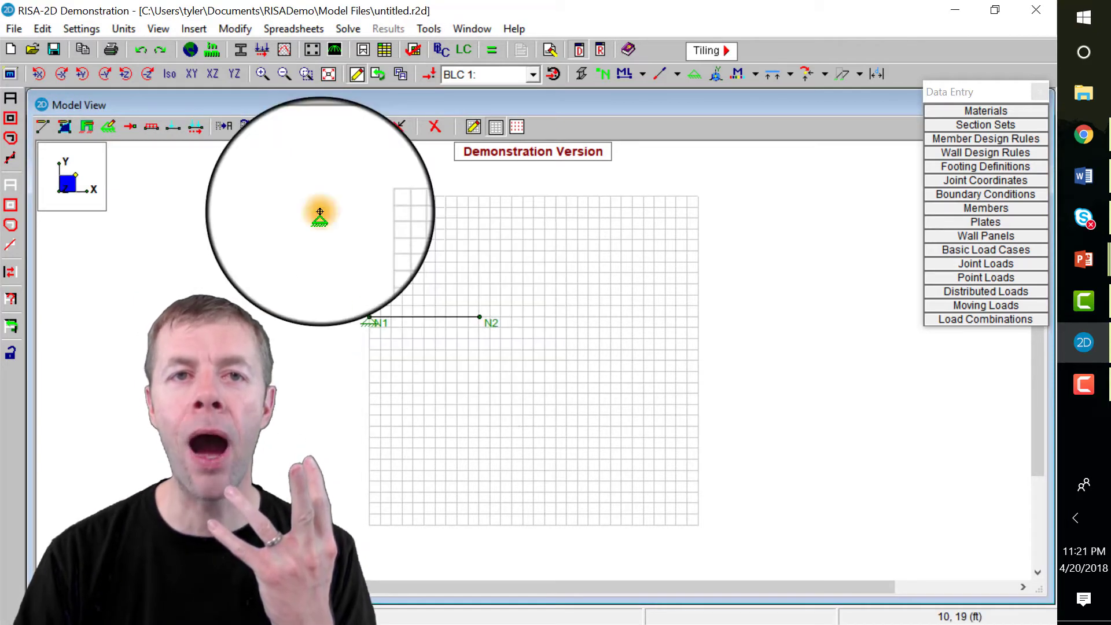
click(480, 317)
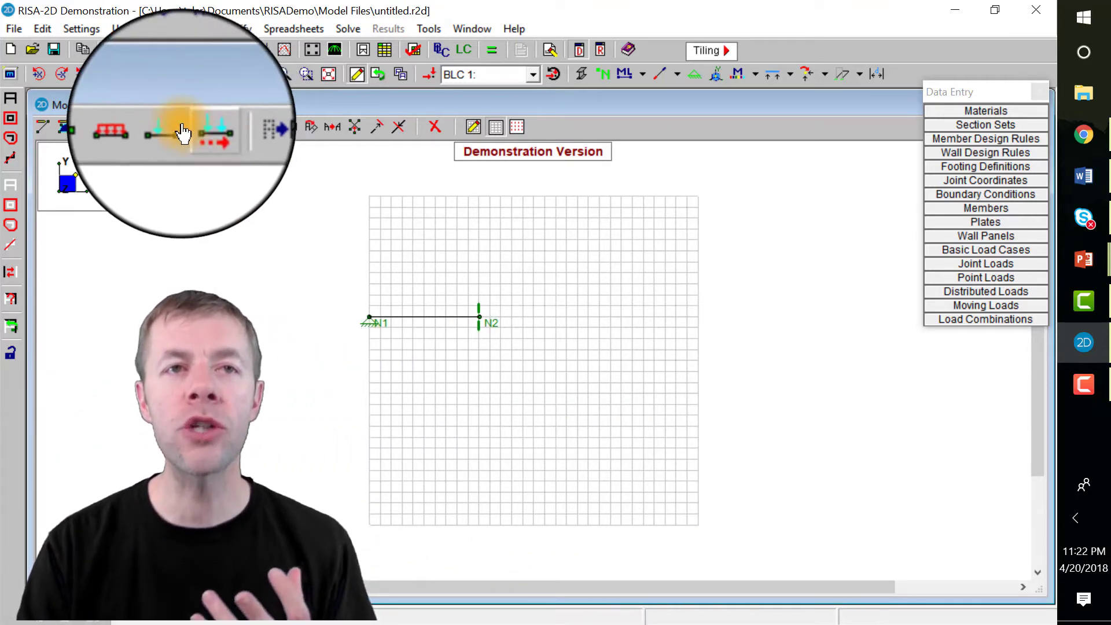
- Place a -10k global Y point load on beam N1–N2 at %25, then undo it
click(173, 127)
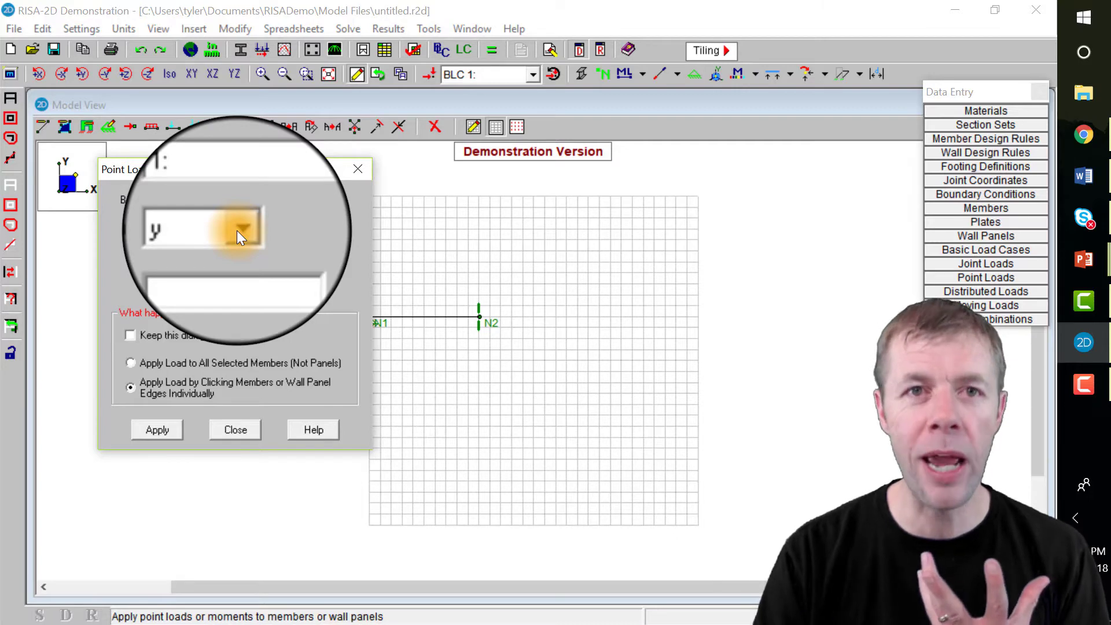
click(237, 231)
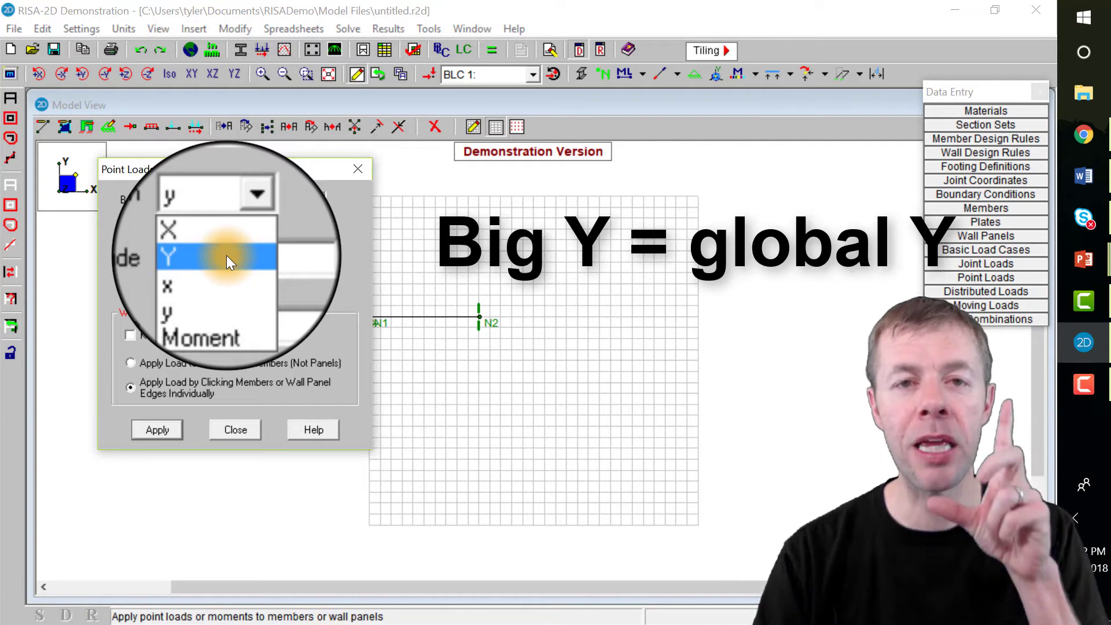
click(225, 256)
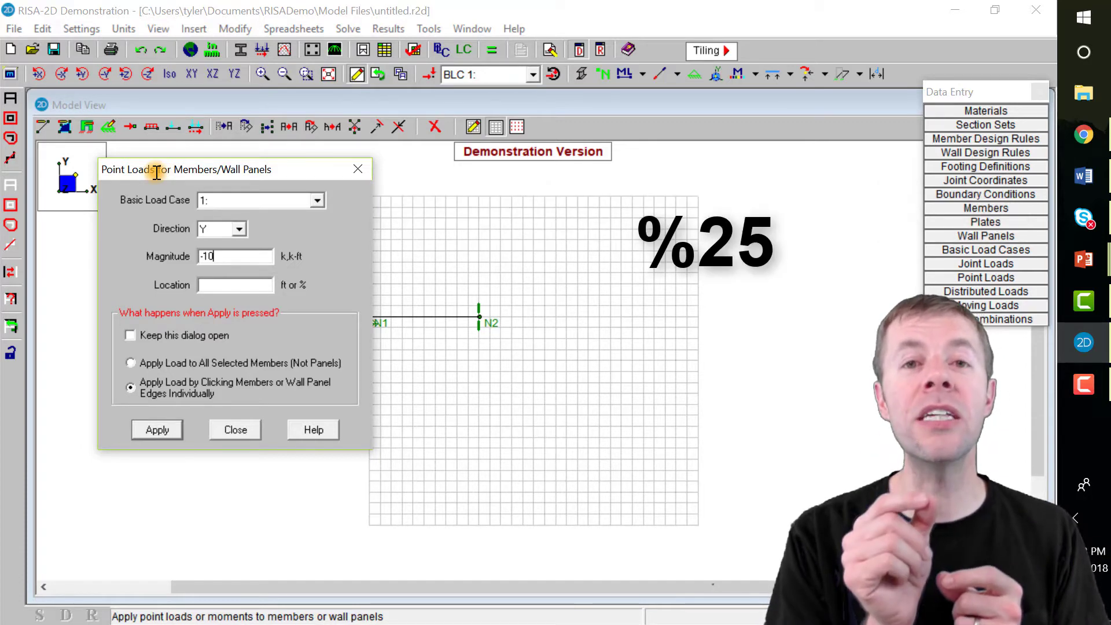
key(Tab)
text(%25)
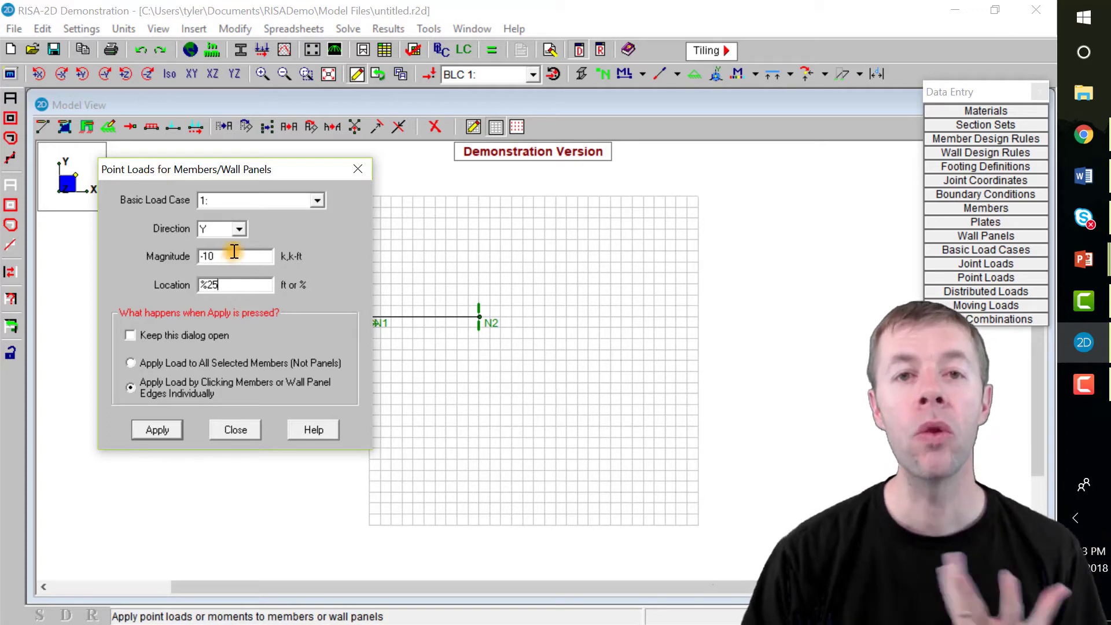
click(157, 429)
click(412, 314)
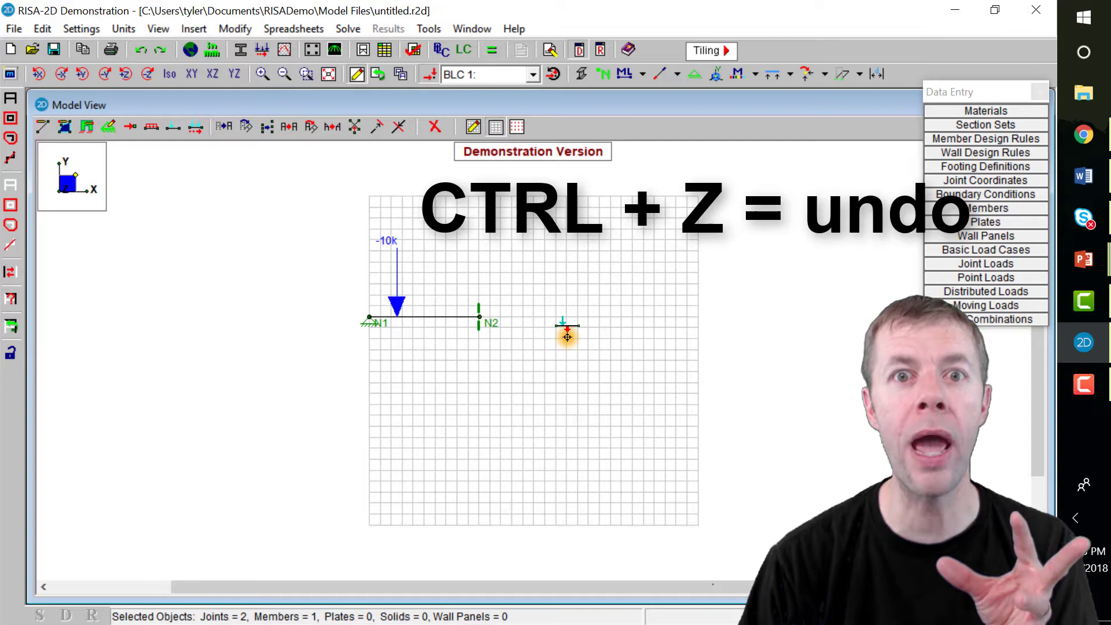
key(ctrl+z)
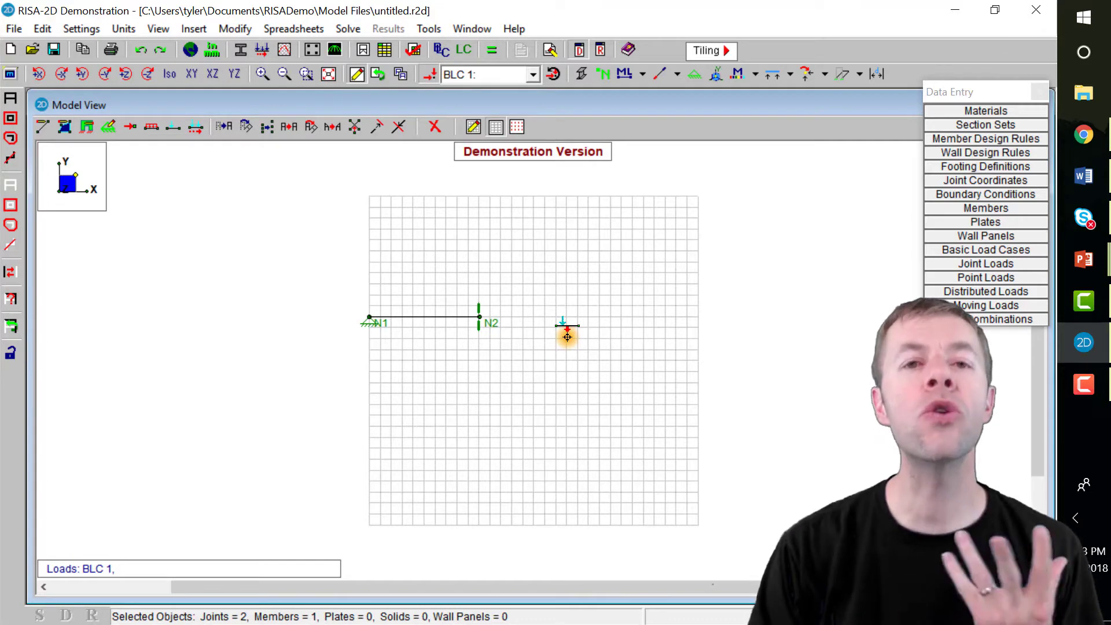
- Apply a uniform -10 k/ft distributed load along the full length of member N1–N2
click(149, 130)
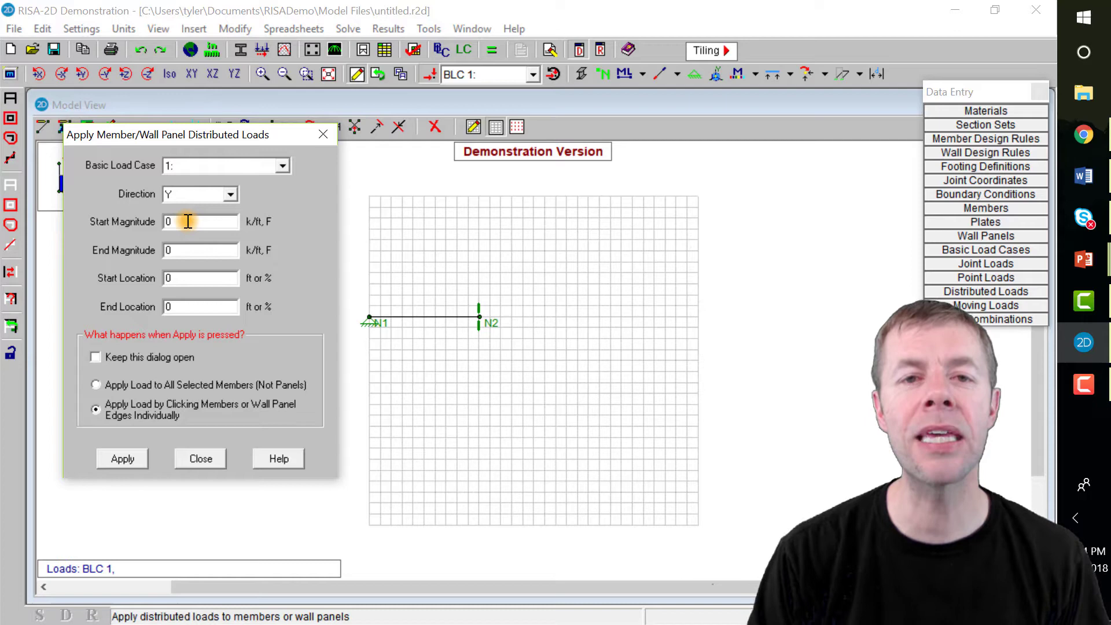
double_click(188, 222)
text(-10)
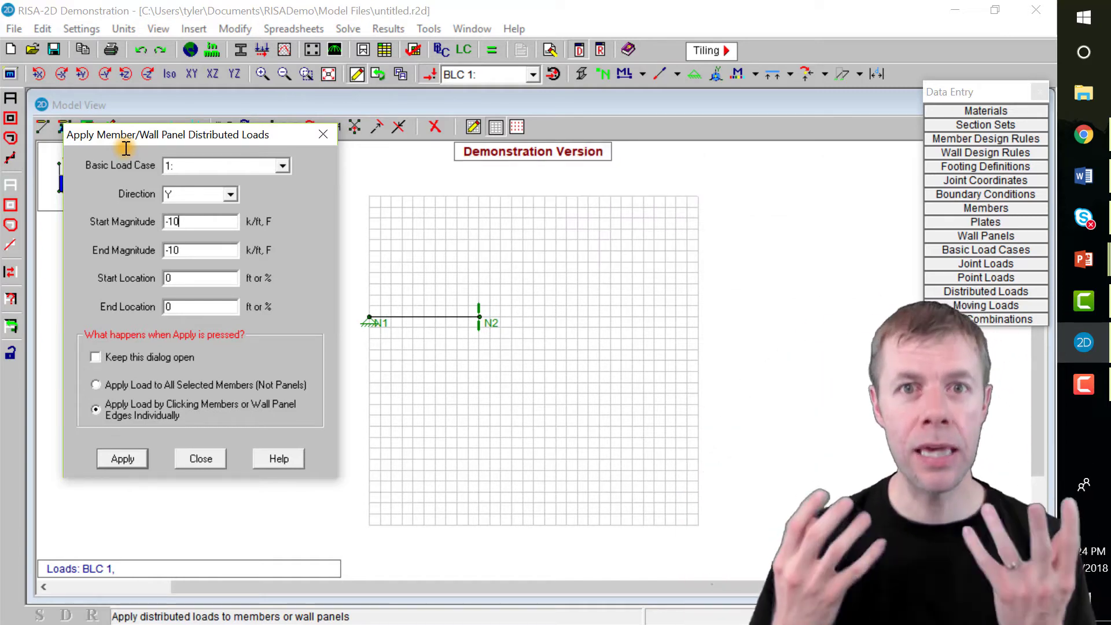
click(107, 466)
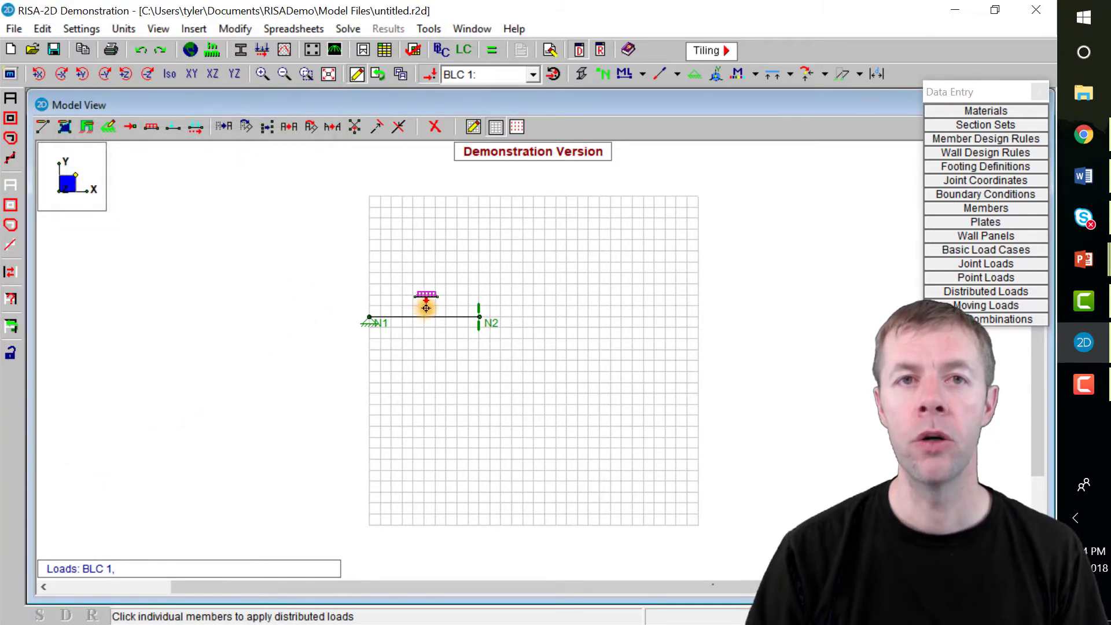
drag(285, 203, 492, 333)
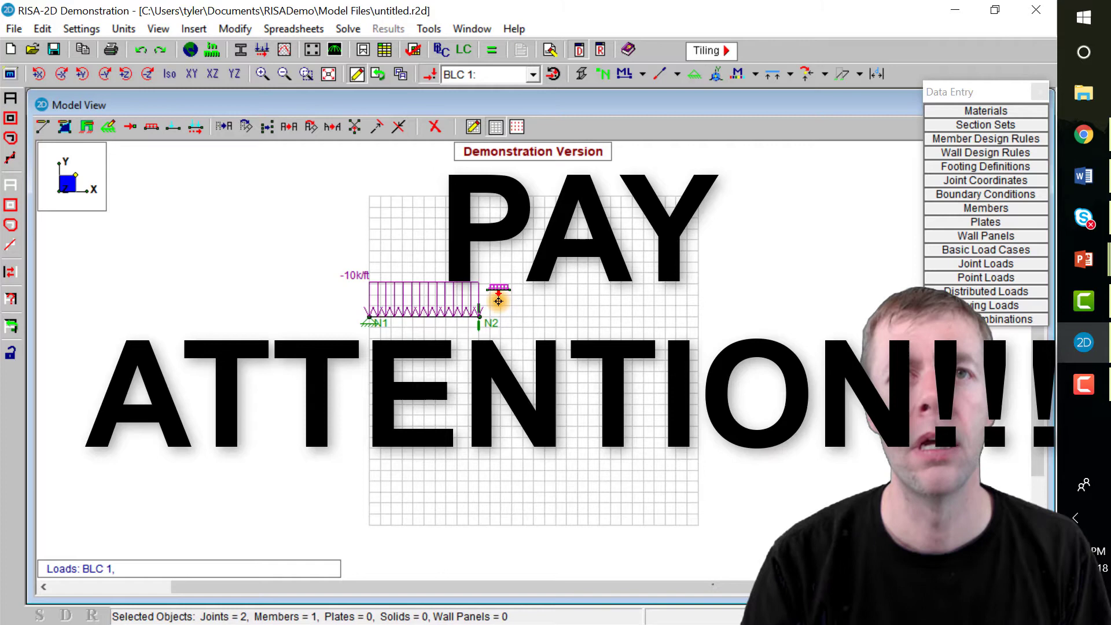
- In the Load Combinations spreadsheet, add combination 1 using BLC 1 with factor 1
click(466, 50)
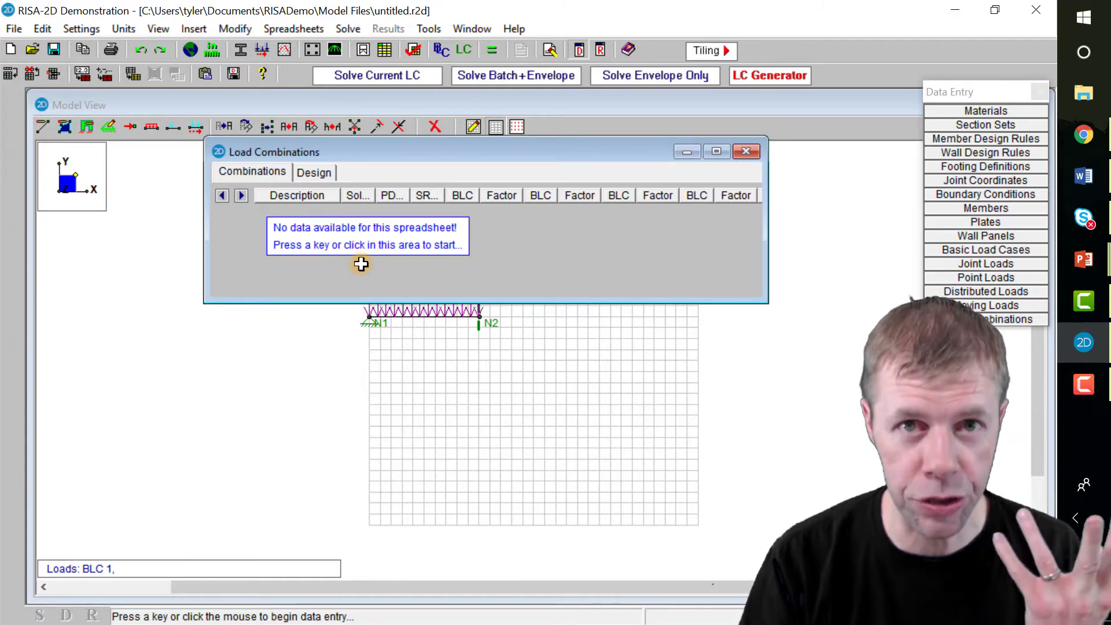
click(393, 244)
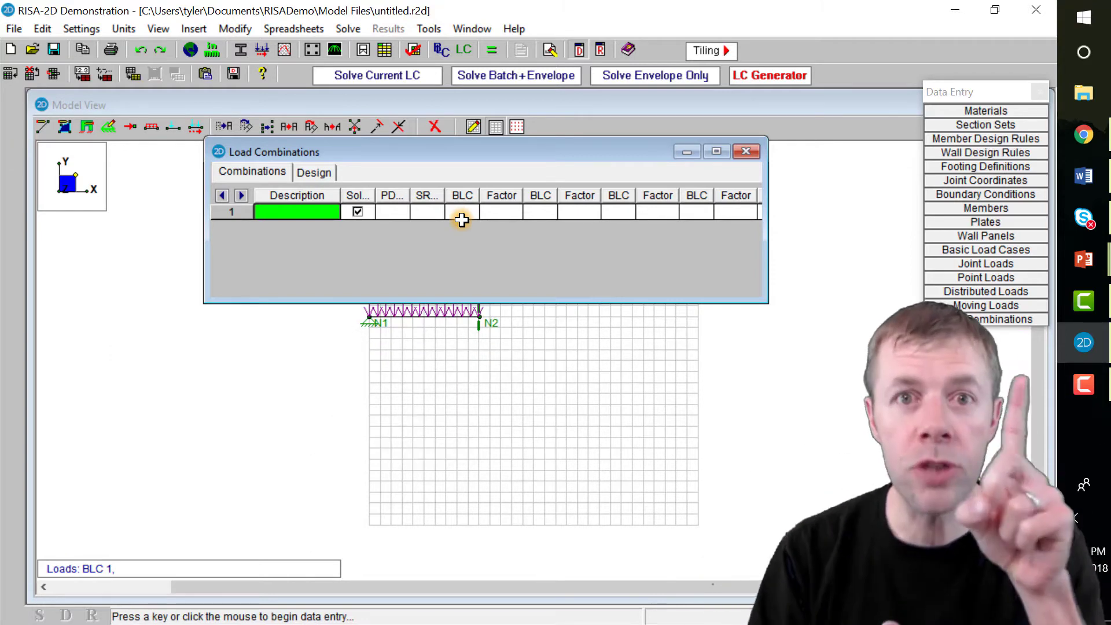
click(462, 212)
text(1)
key(Return)
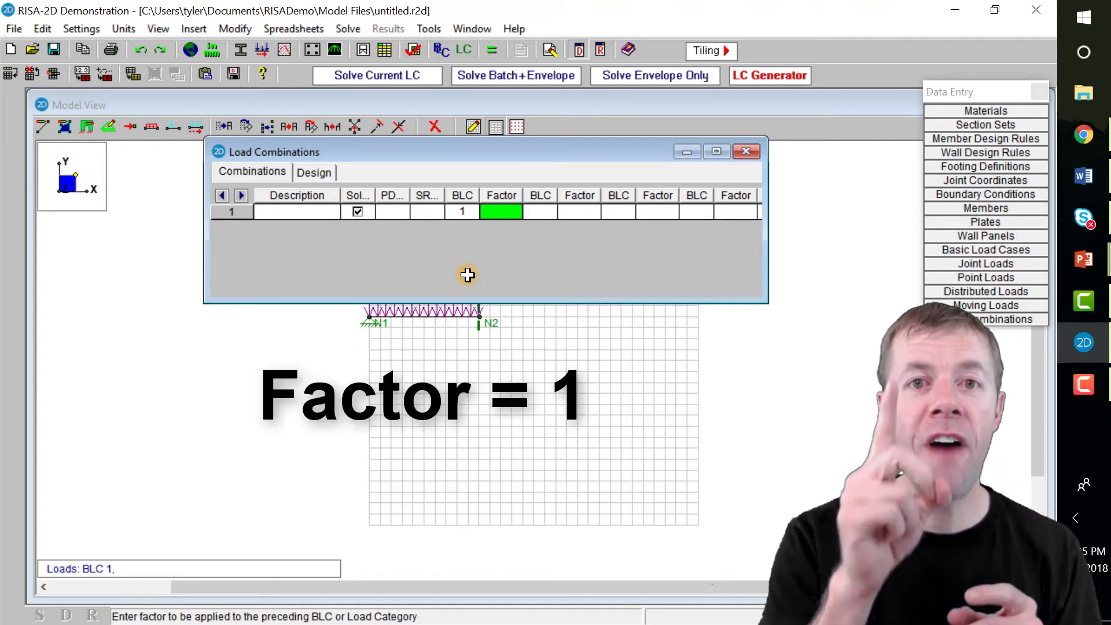
text(1)
key(Tab)
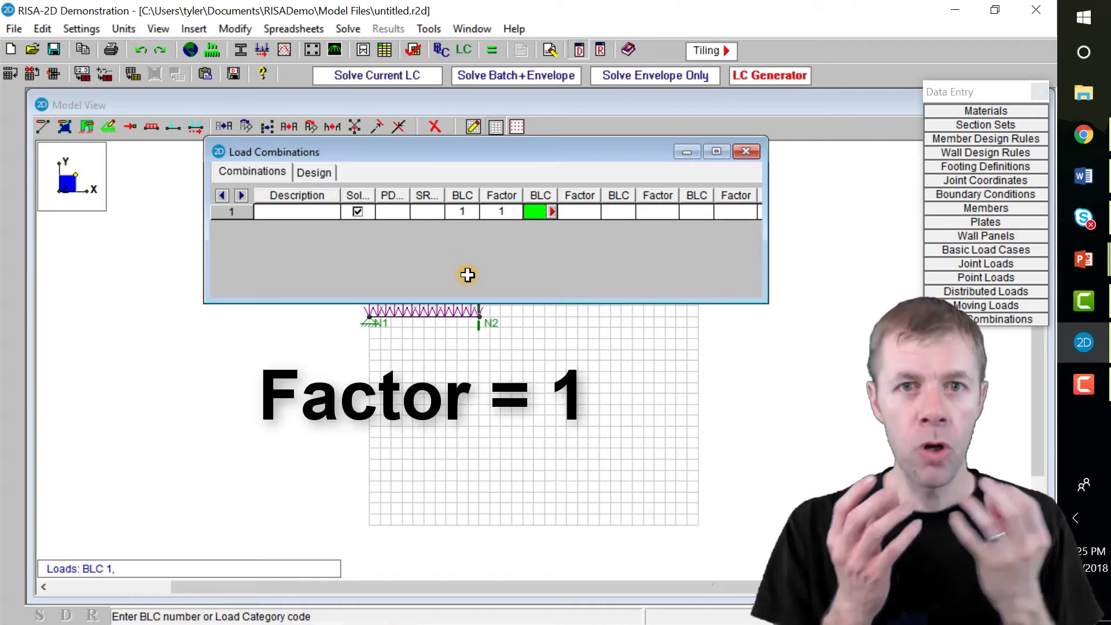
- Return to the Model View and solve the model as a Single Load Case
click(509, 253)
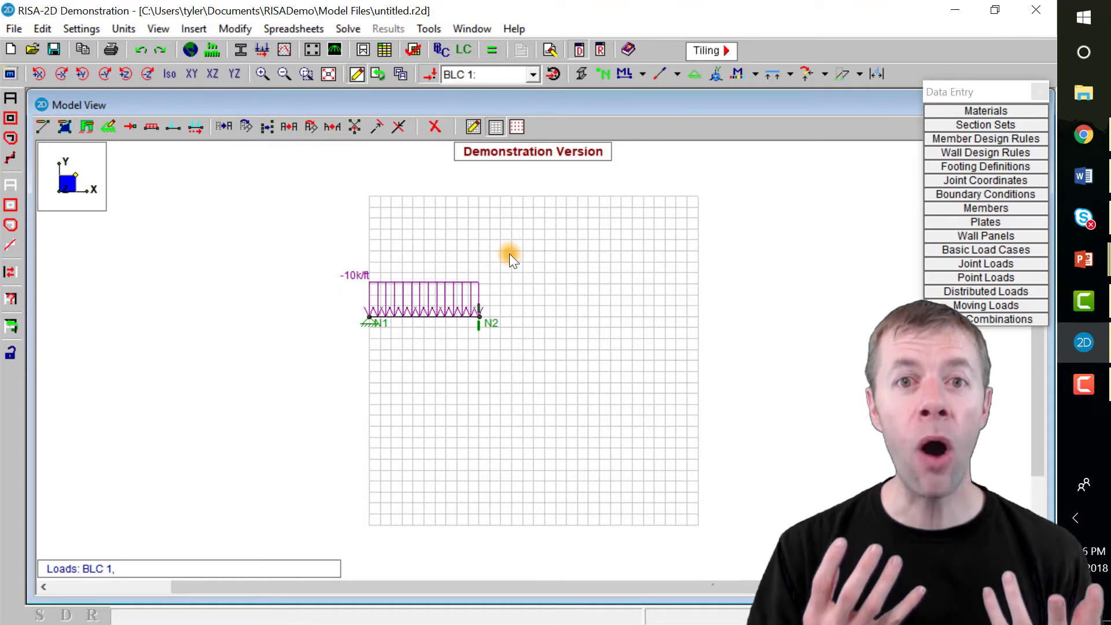
click(492, 50)
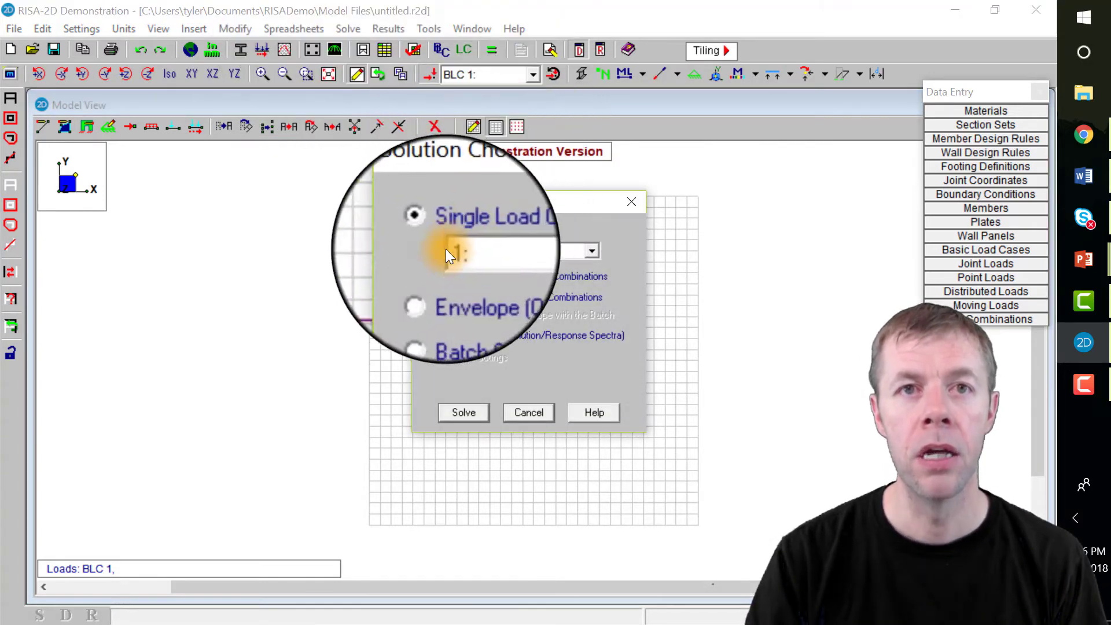
click(463, 412)
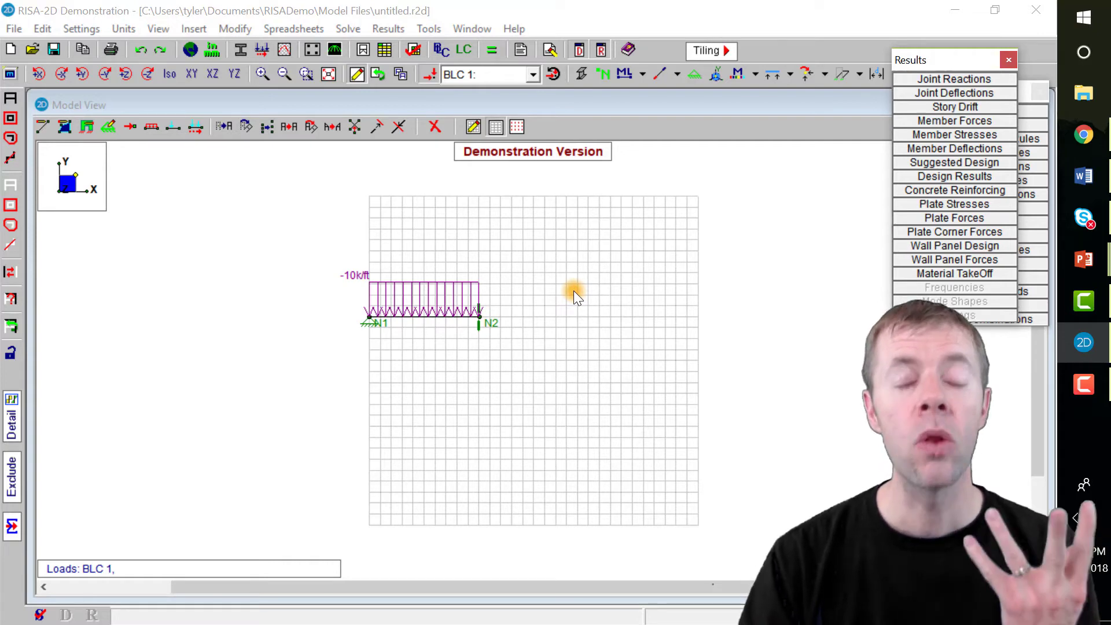
- Plot the member Moment diagram with magnitudes, showing -125 k-ft at midspan
click(10, 73)
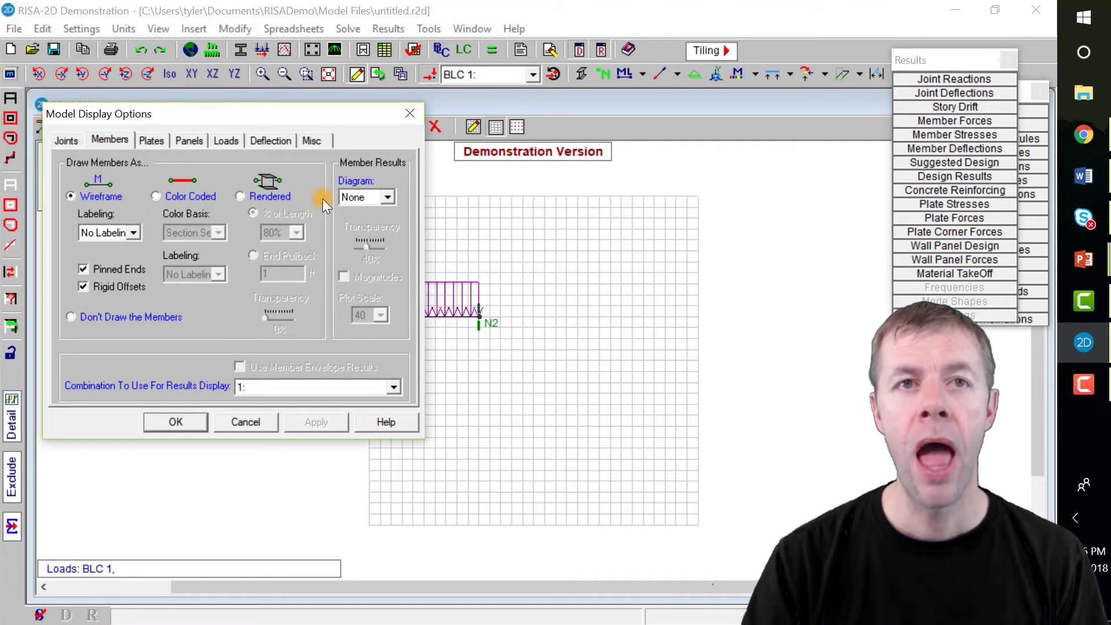
click(386, 197)
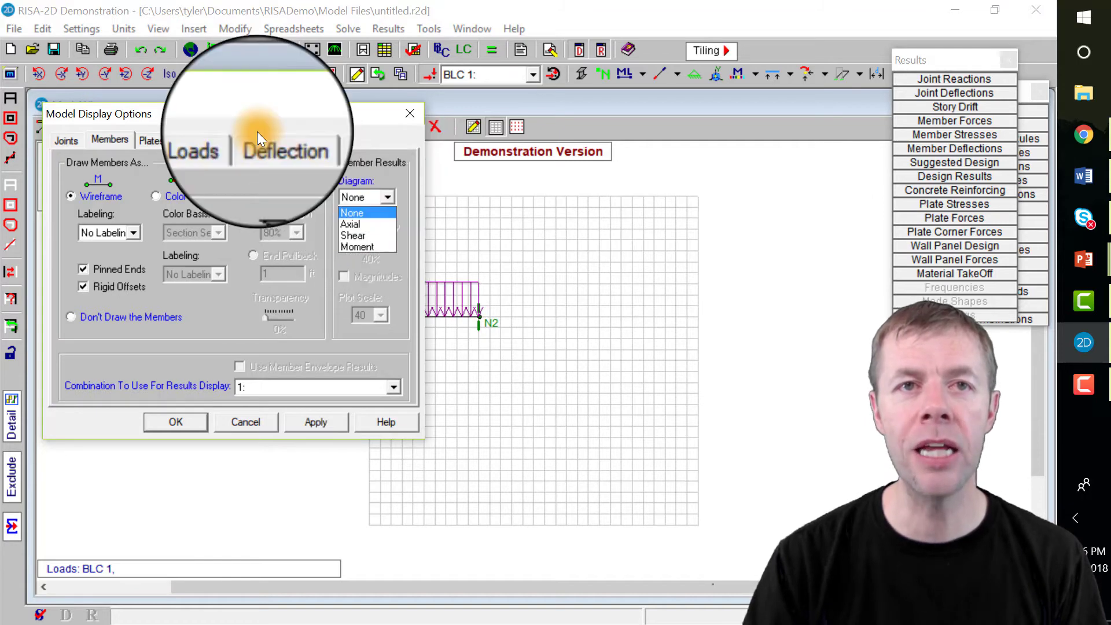
click(373, 242)
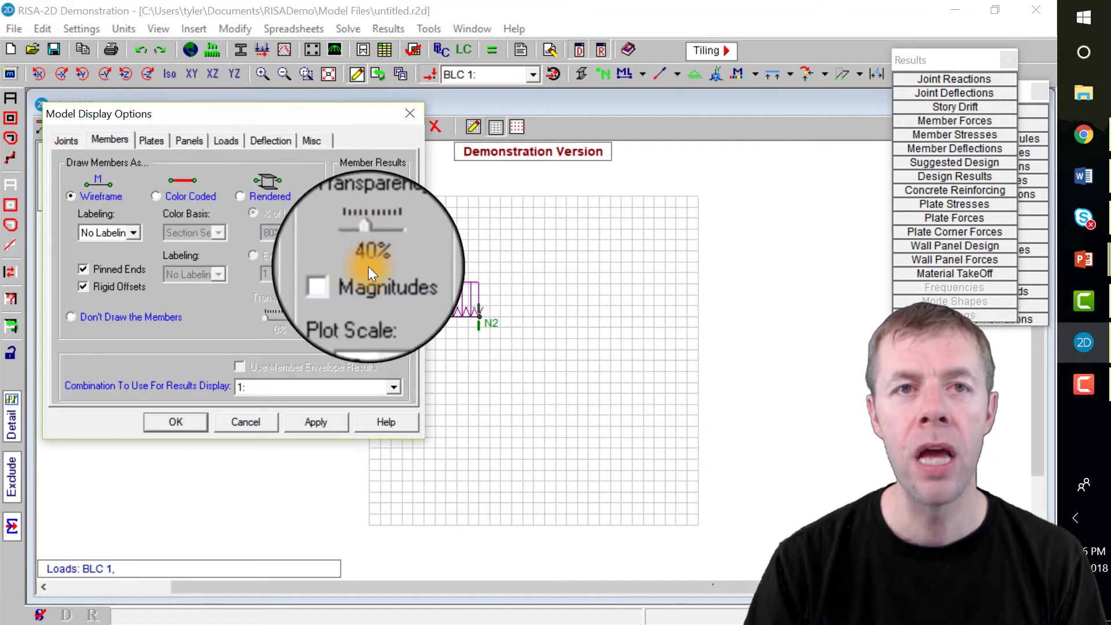
click(343, 275)
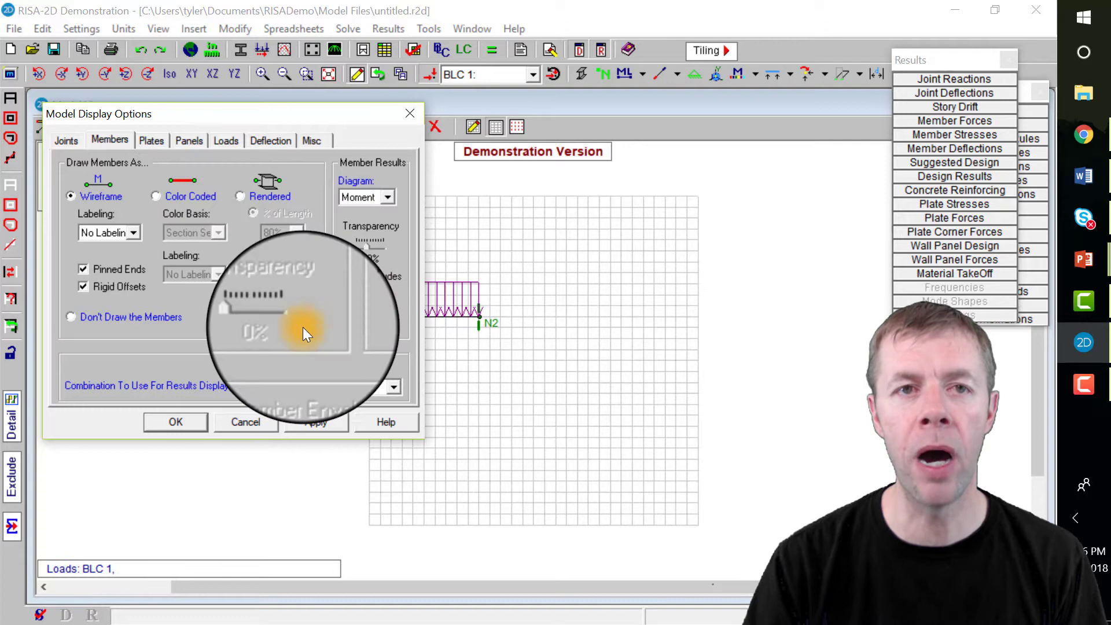
click(314, 422)
click(176, 421)
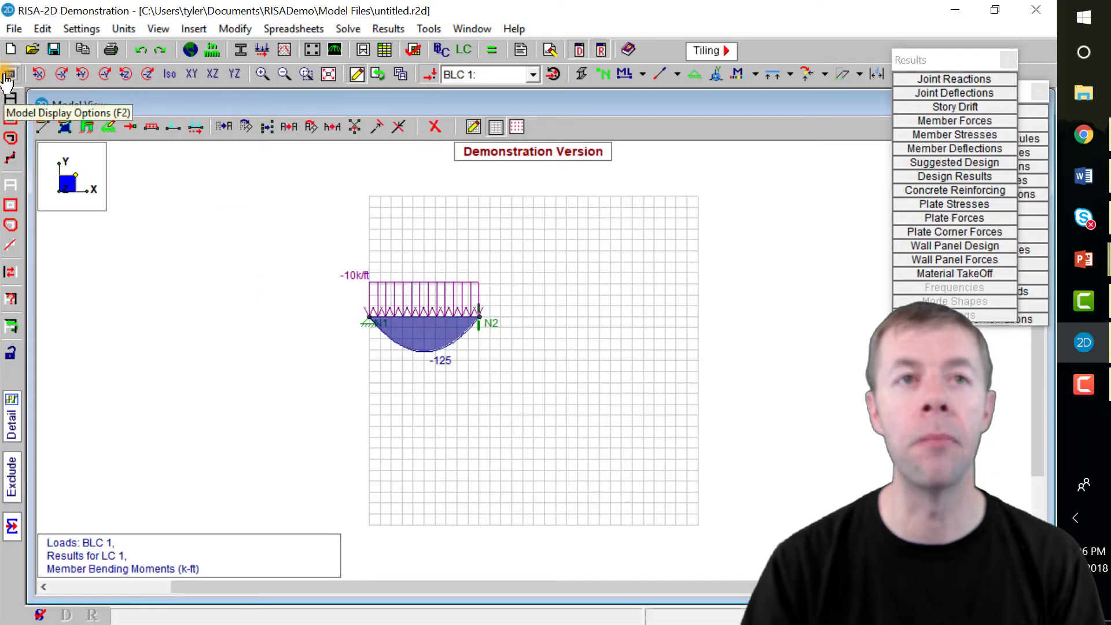
- Switch the member diagram to Shear (50 k to -50 k), then reopen Plot Options
click(9, 74)
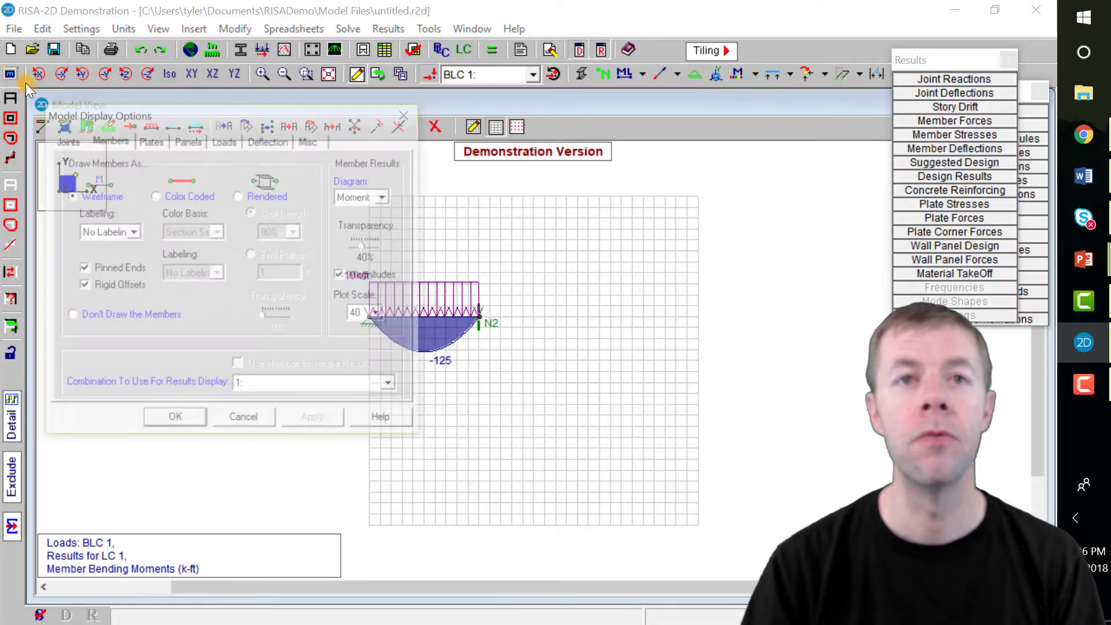
click(386, 197)
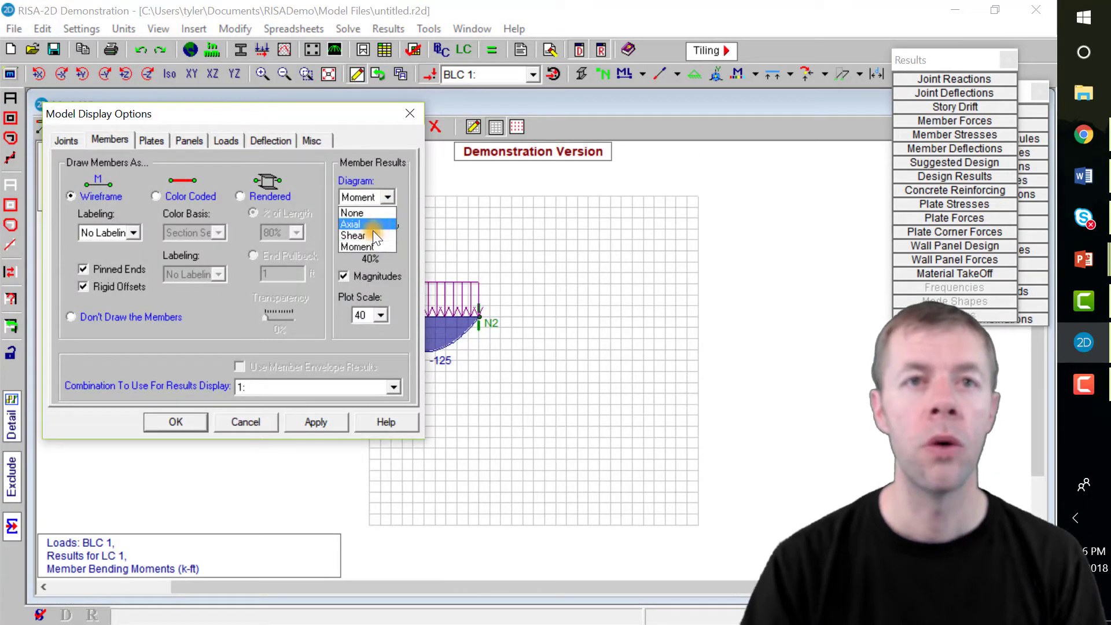
click(354, 236)
click(316, 423)
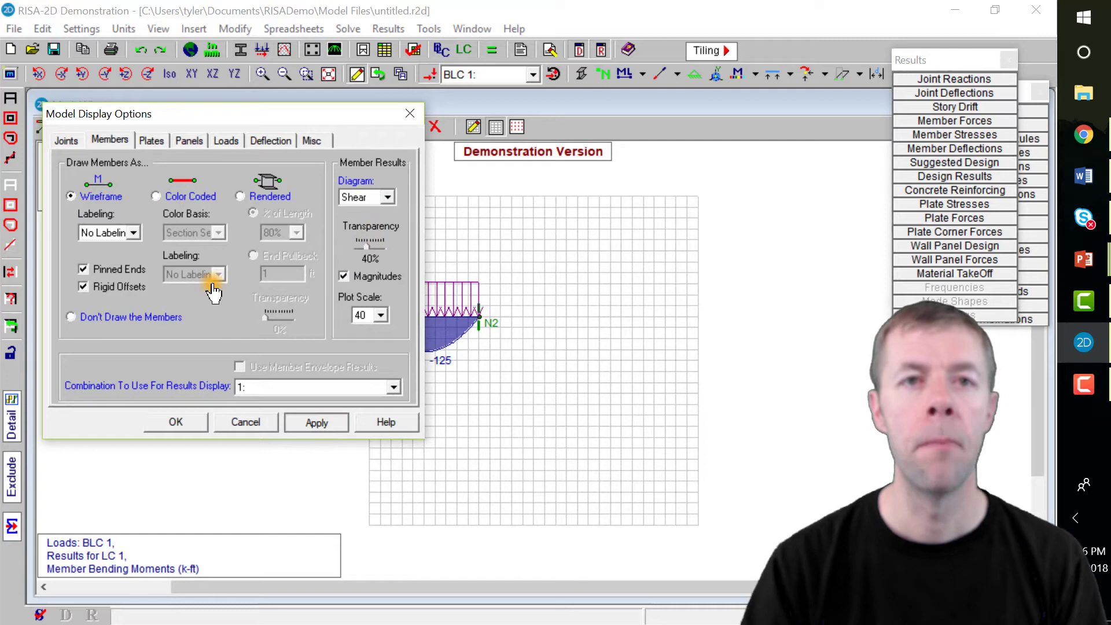
click(175, 422)
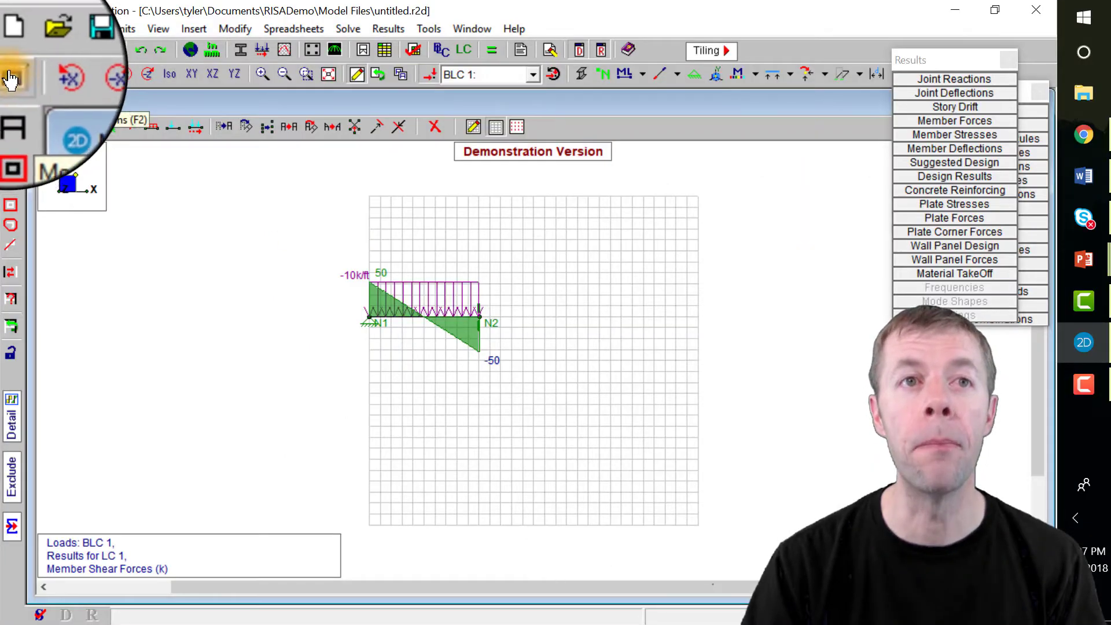
click(11, 72)
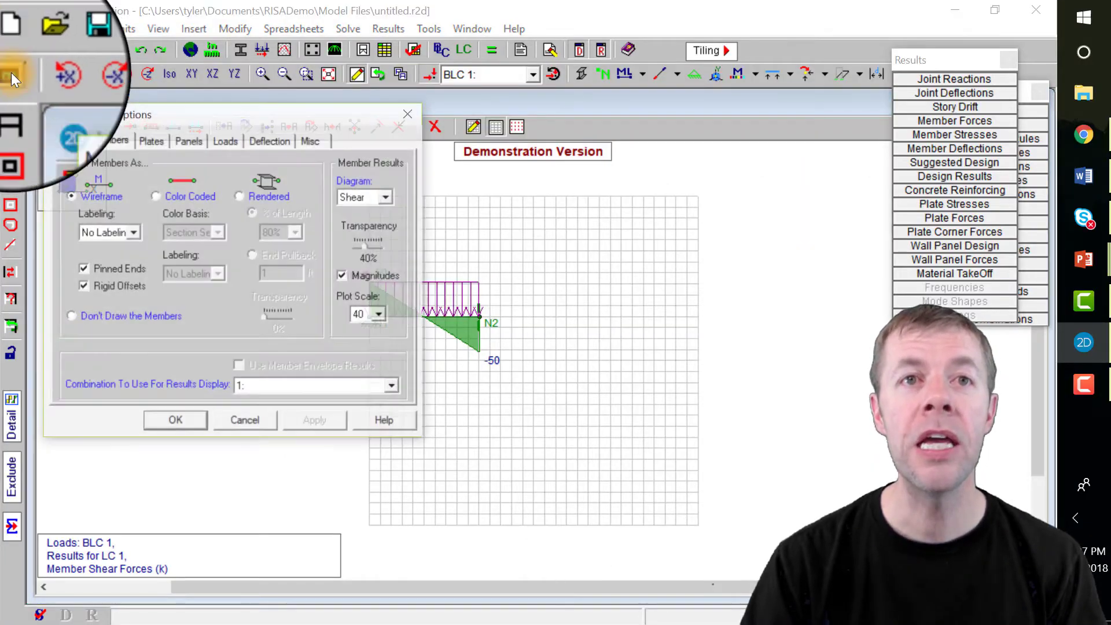
- Hide the loads in the Model View so only the 50 to -50 shear diagram shows
click(225, 141)
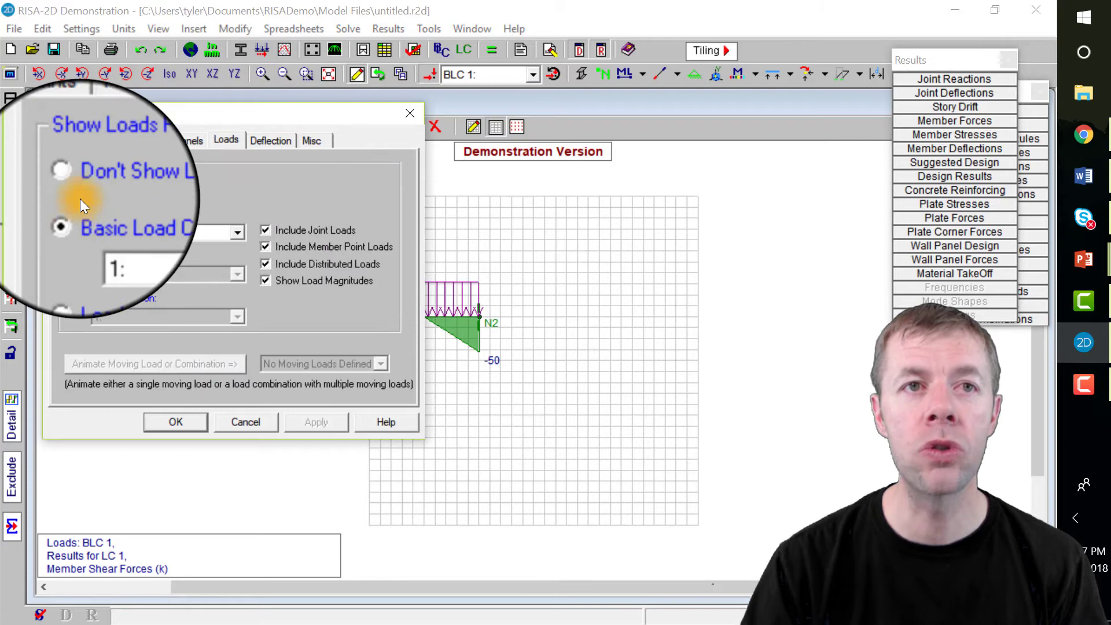
click(72, 184)
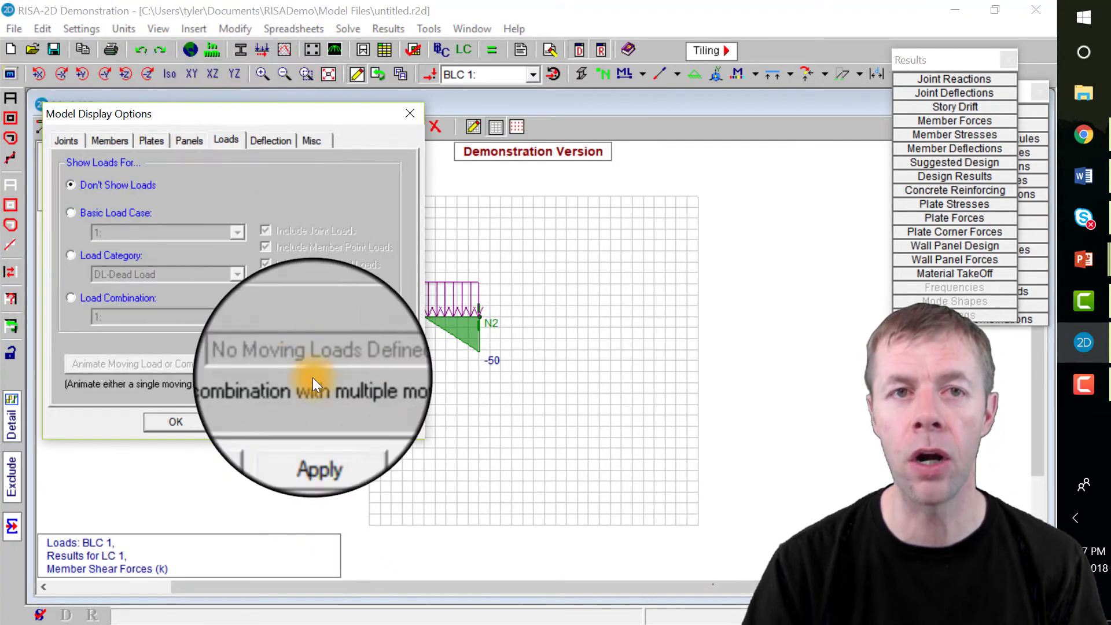
click(316, 422)
click(176, 421)
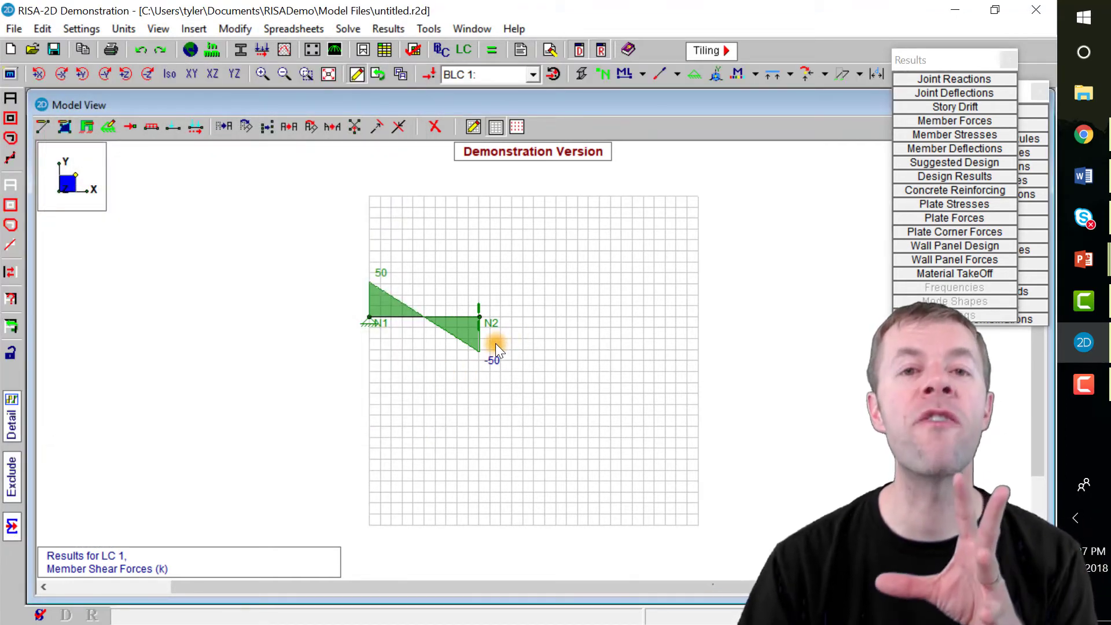
- Open the Detail Report for beam M1 and scroll to its shear, deflection and moment diagrams
click(12, 414)
click(425, 316)
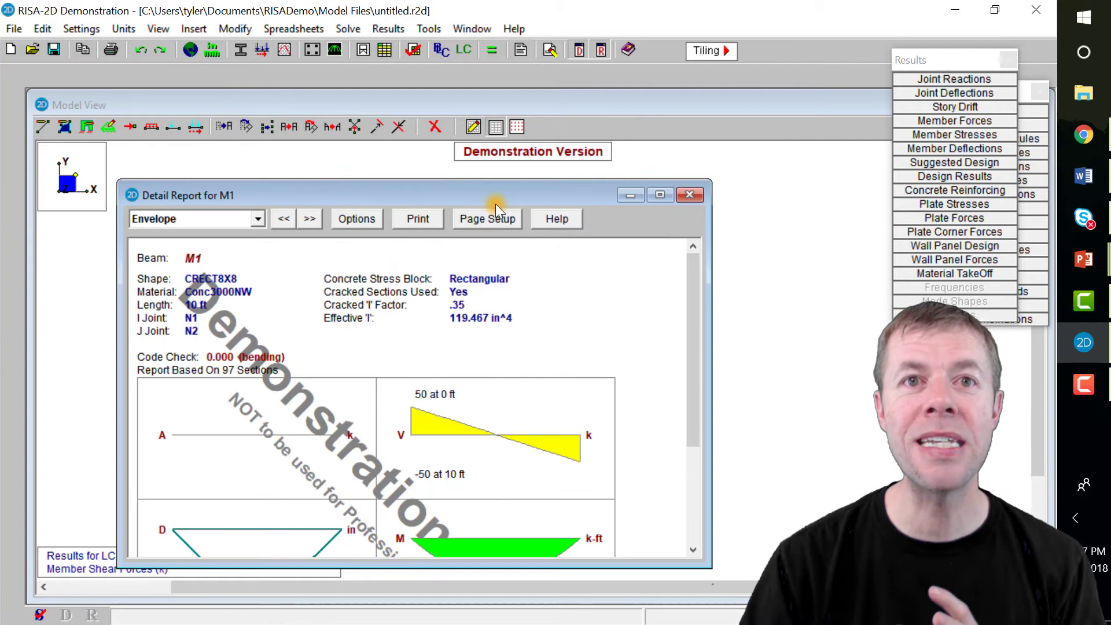
drag(499, 193, 559, 87)
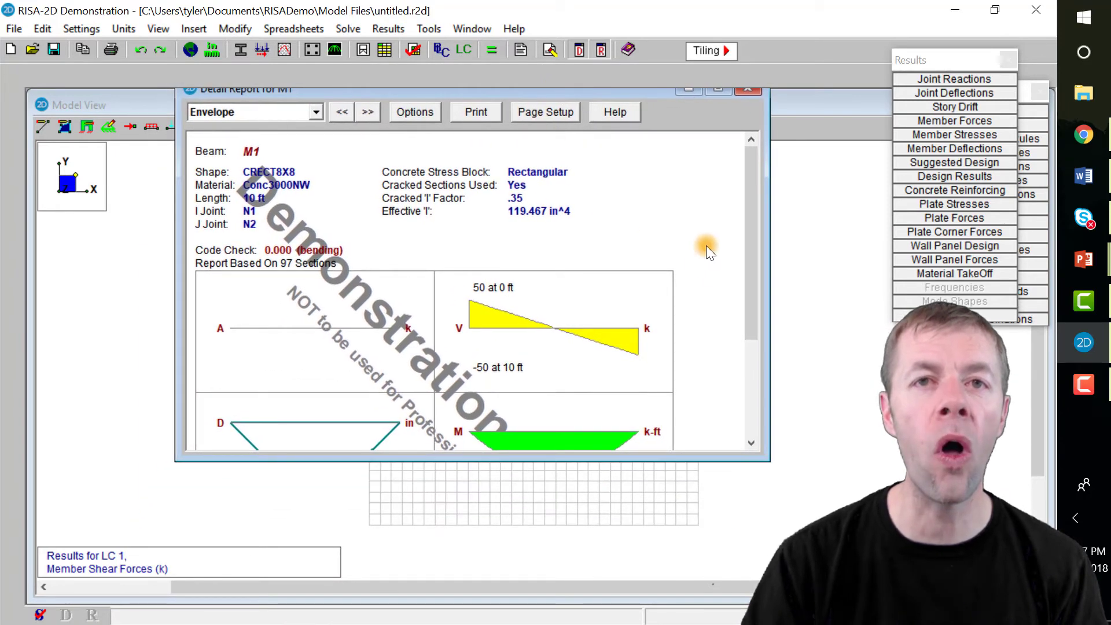
drag(754, 221, 755, 287)
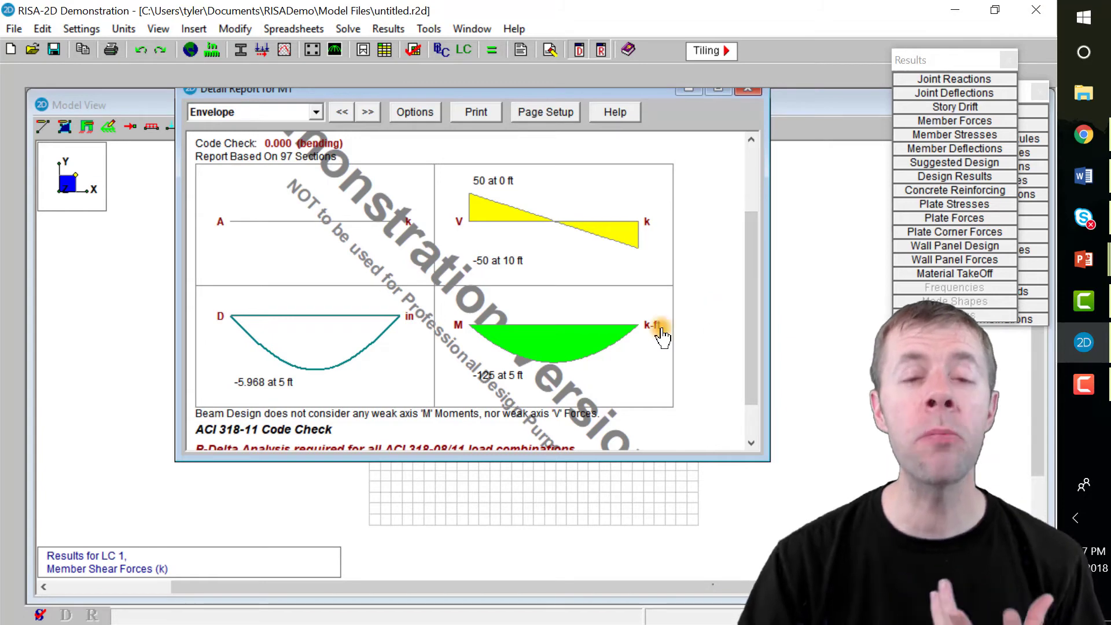
click(552, 348)
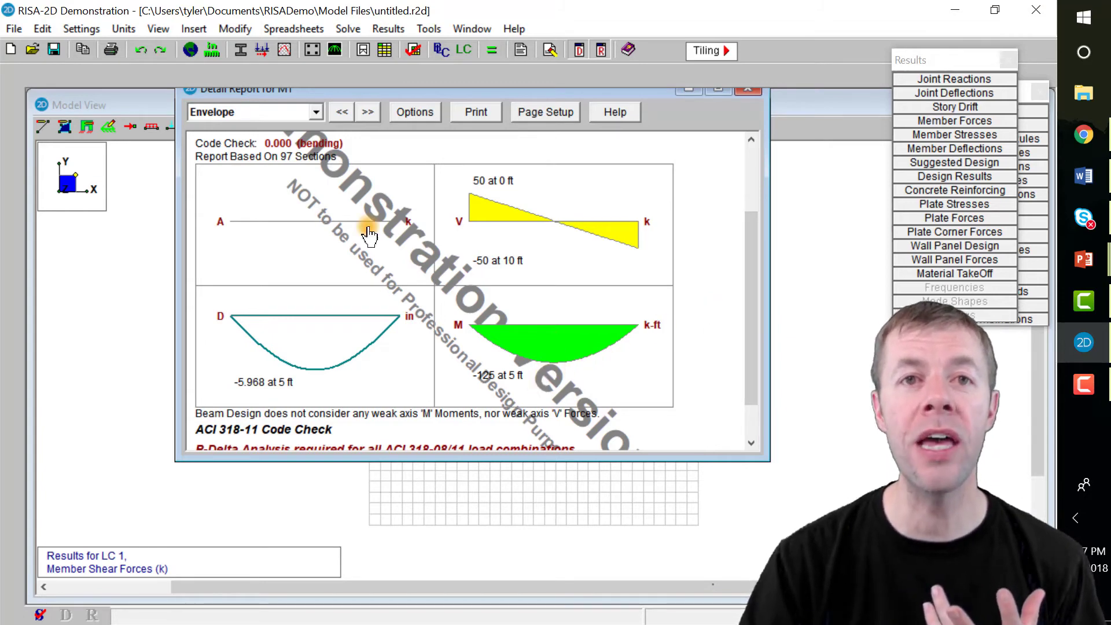
- Read M1's enveloped moment at 3.229 ft, about -109.321 k-ft
drag(591, 215, 622, 130)
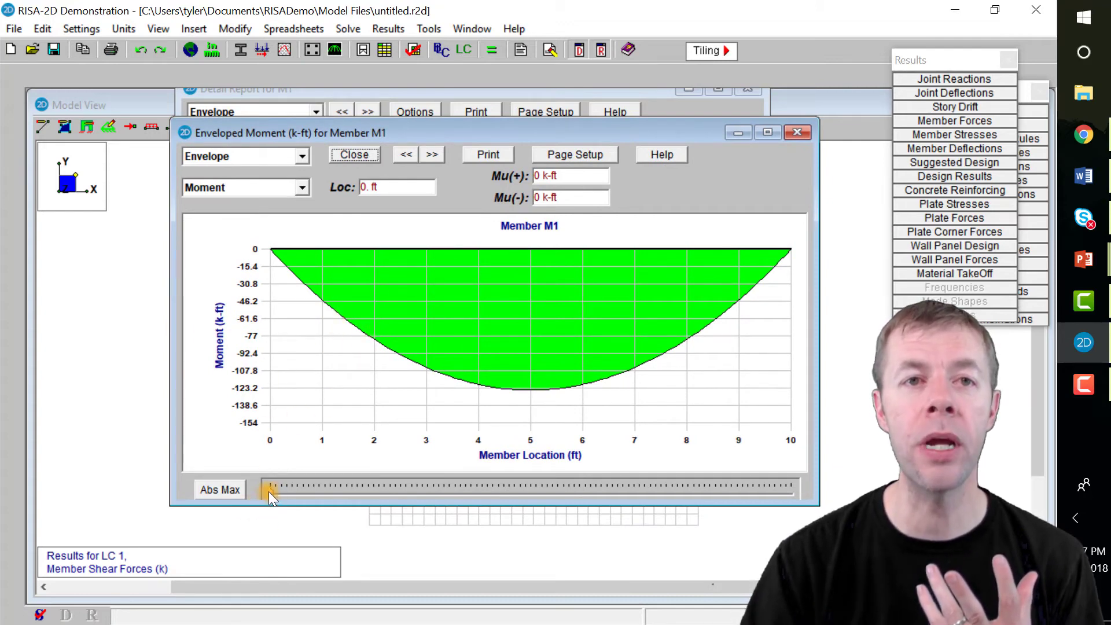
drag(268, 491, 438, 491)
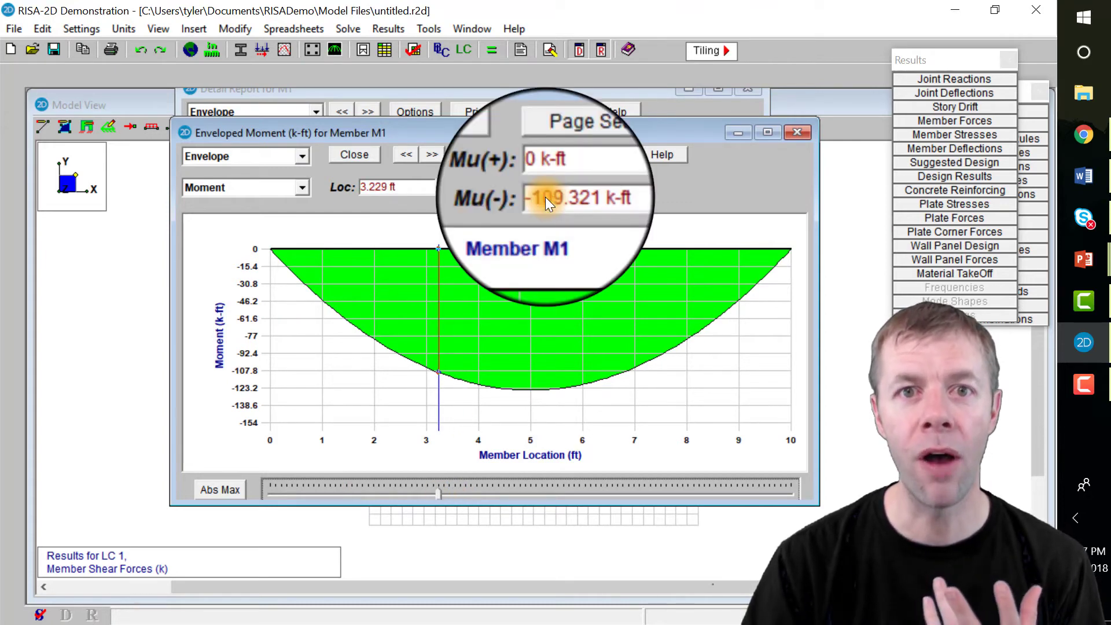
click(296, 188)
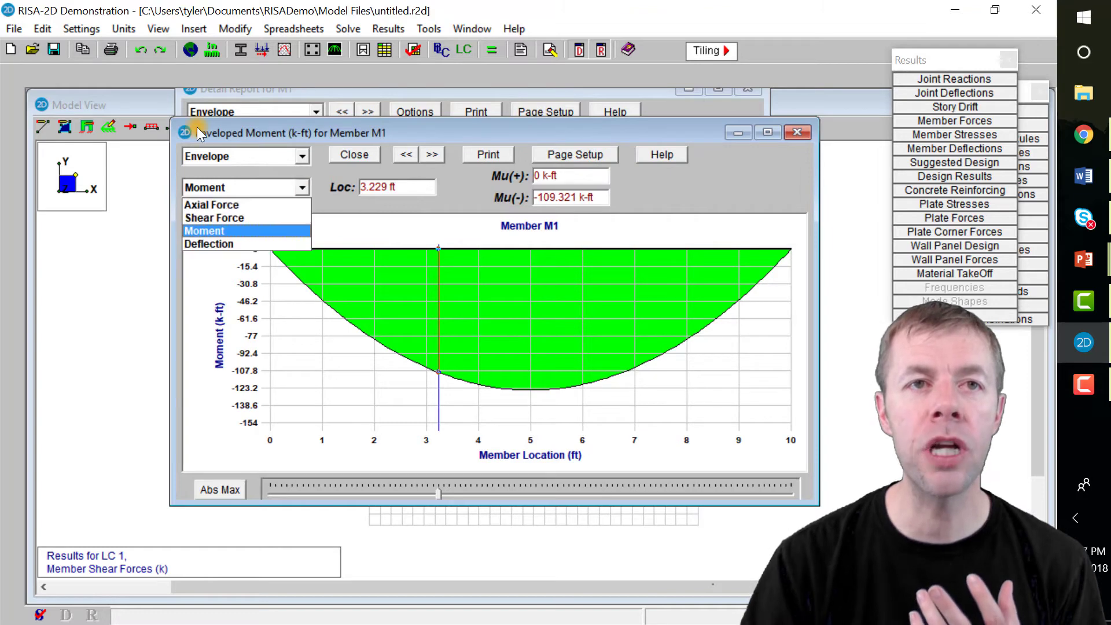
- Switch M1's enveloped plot to shear force and read 30.208 k at 1.979 ft
click(278, 219)
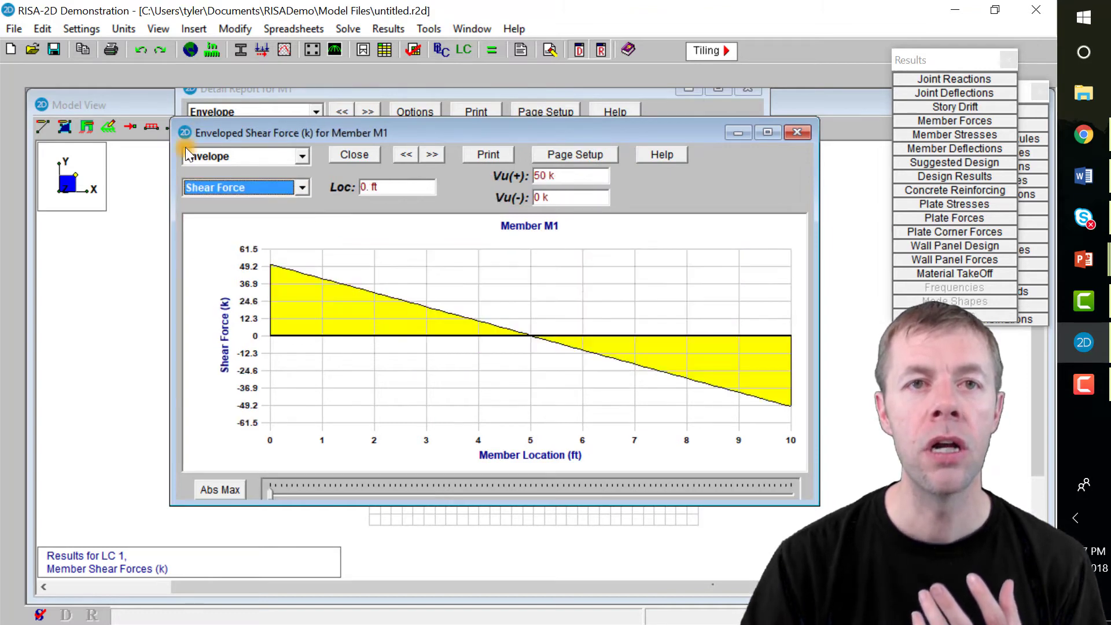
drag(268, 495, 373, 507)
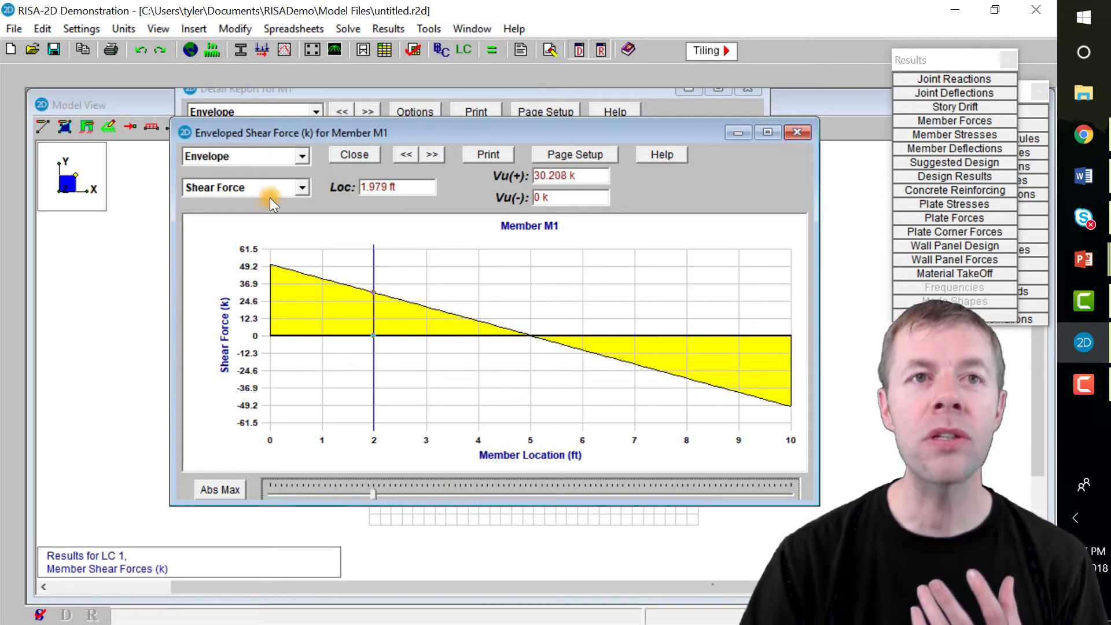
click(299, 187)
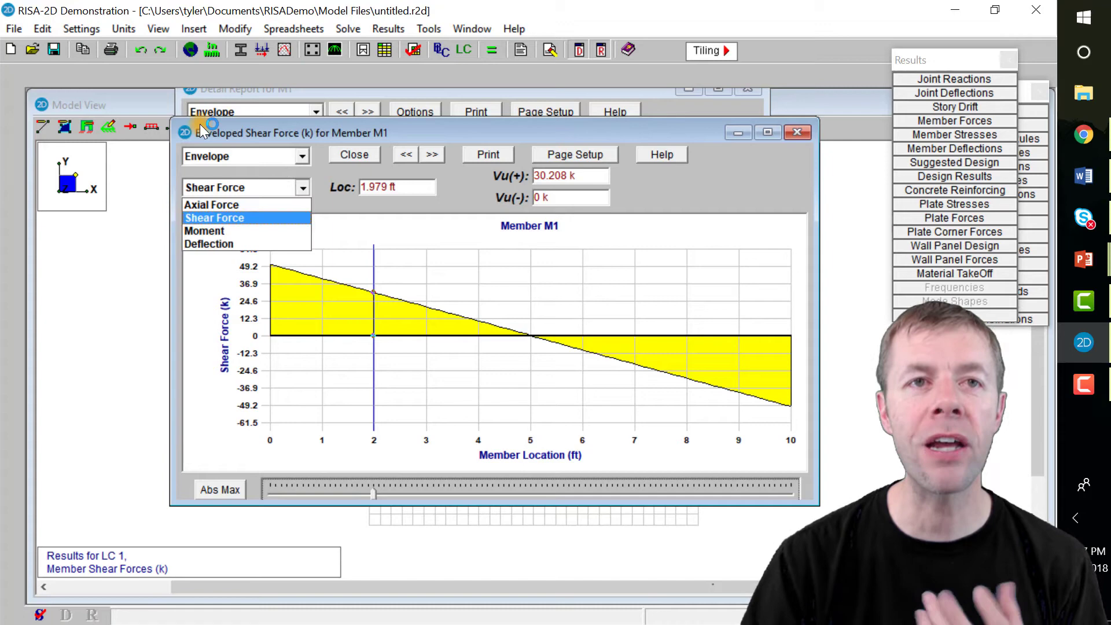
- Switch M1's enveloped plot to deflection and read -4.516 in at 2.708 ft
click(276, 244)
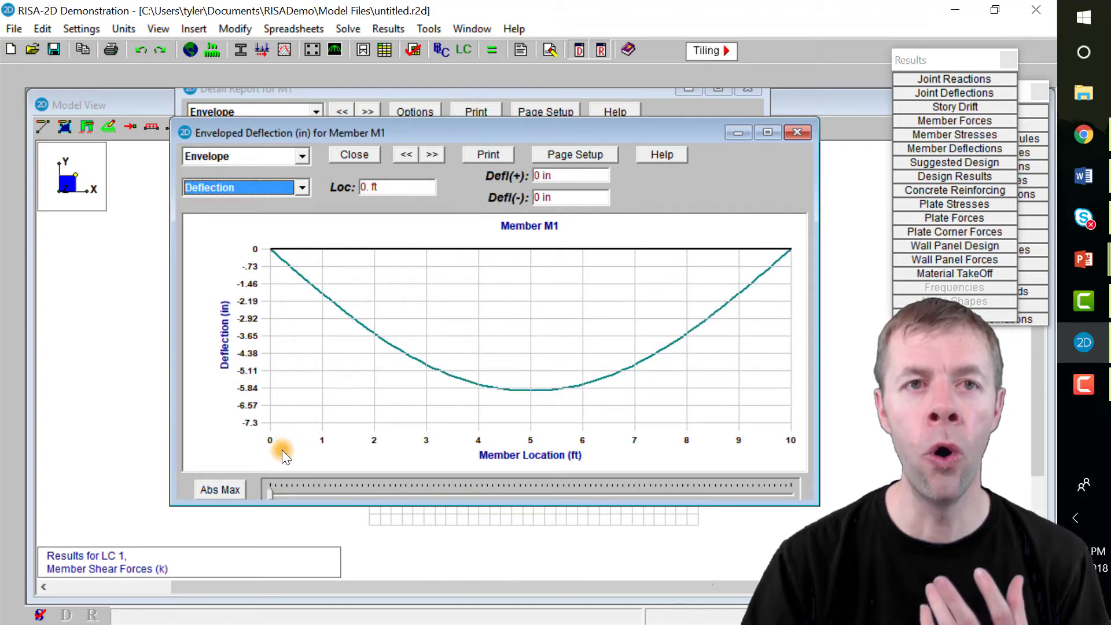
drag(270, 492, 410, 486)
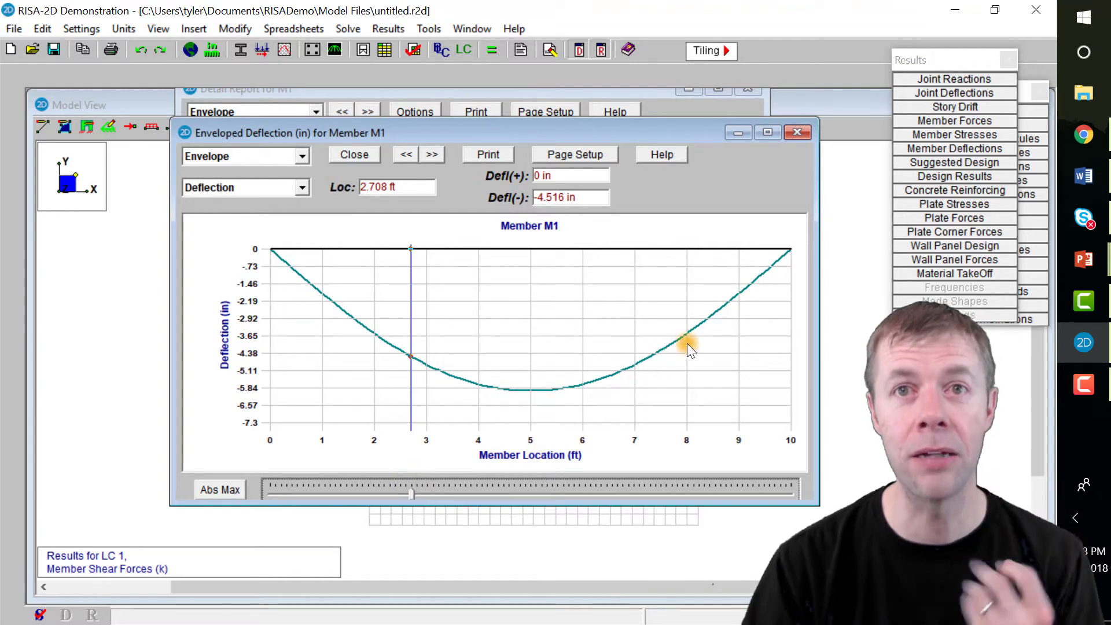
- Close M1's plot and Detail Report and clear the analysis results to allow deleting
click(803, 133)
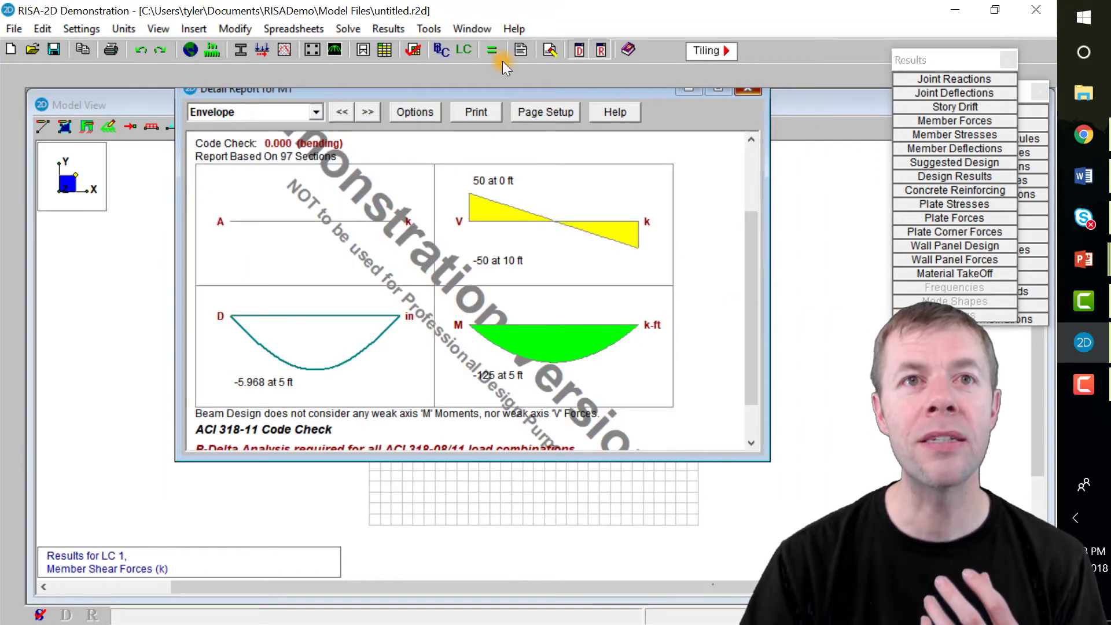
click(752, 91)
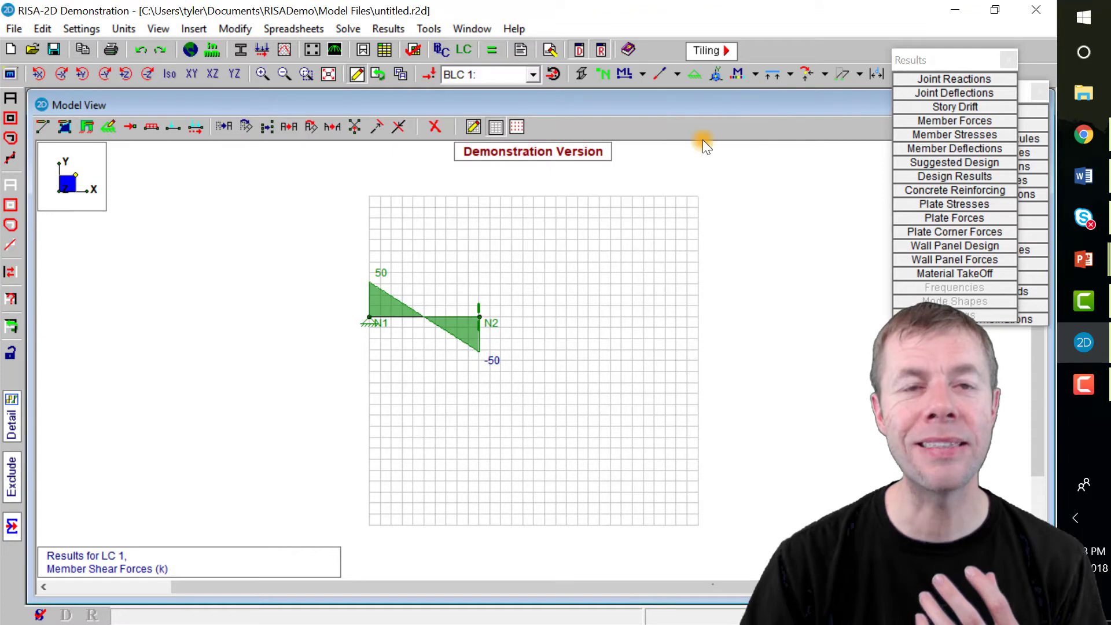
click(434, 125)
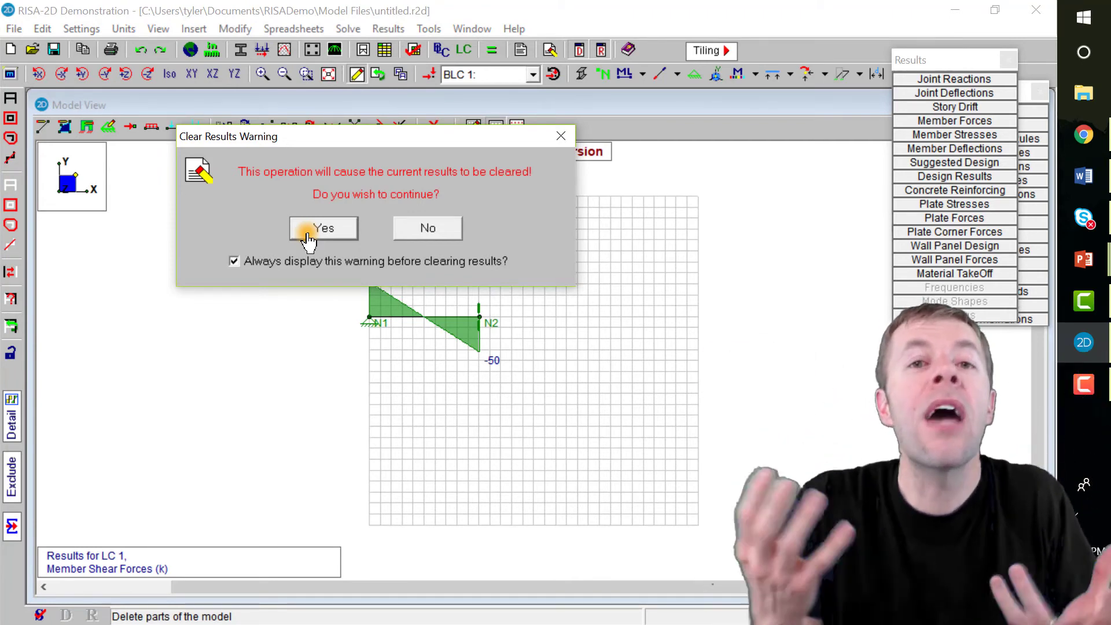
click(323, 228)
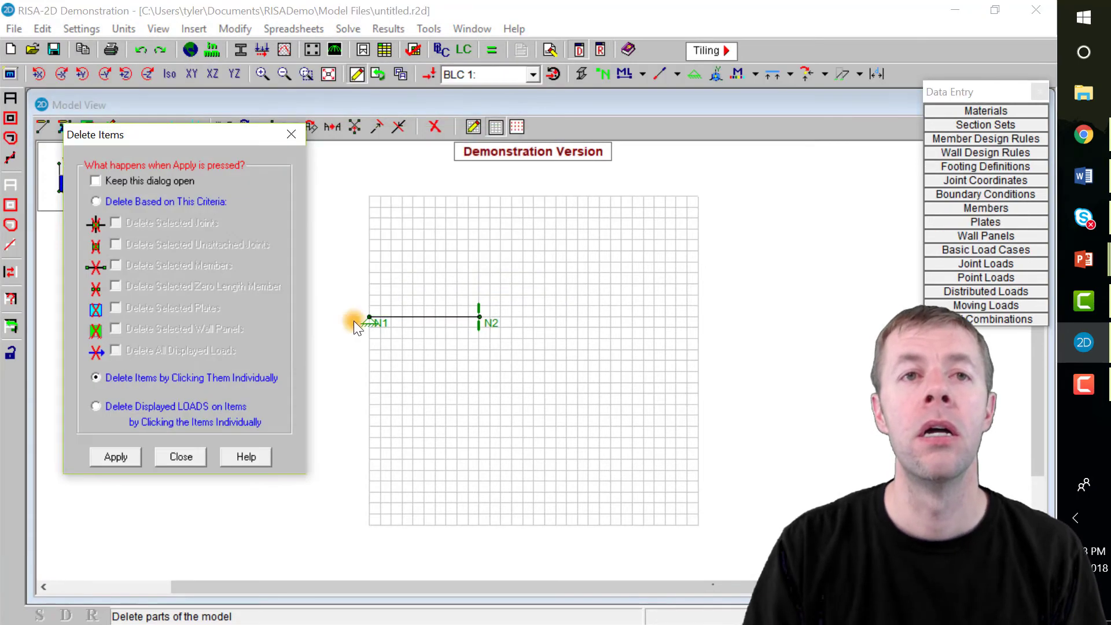
- Delete the N1–N2 beam and joint N2, then bring up the Drawing Grids settings
click(116, 457)
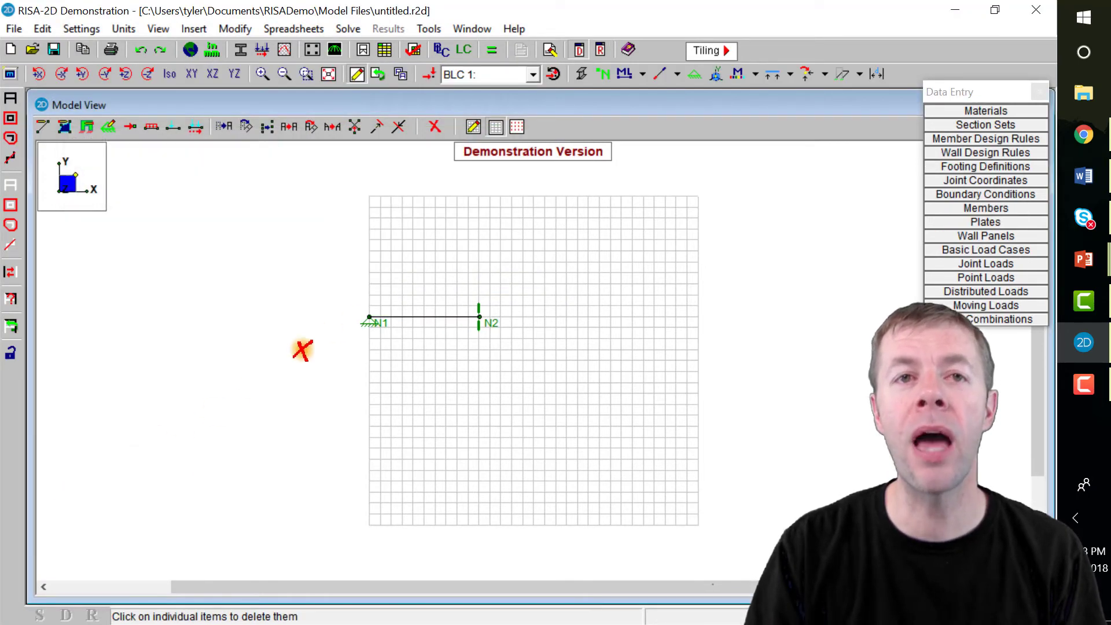
click(415, 317)
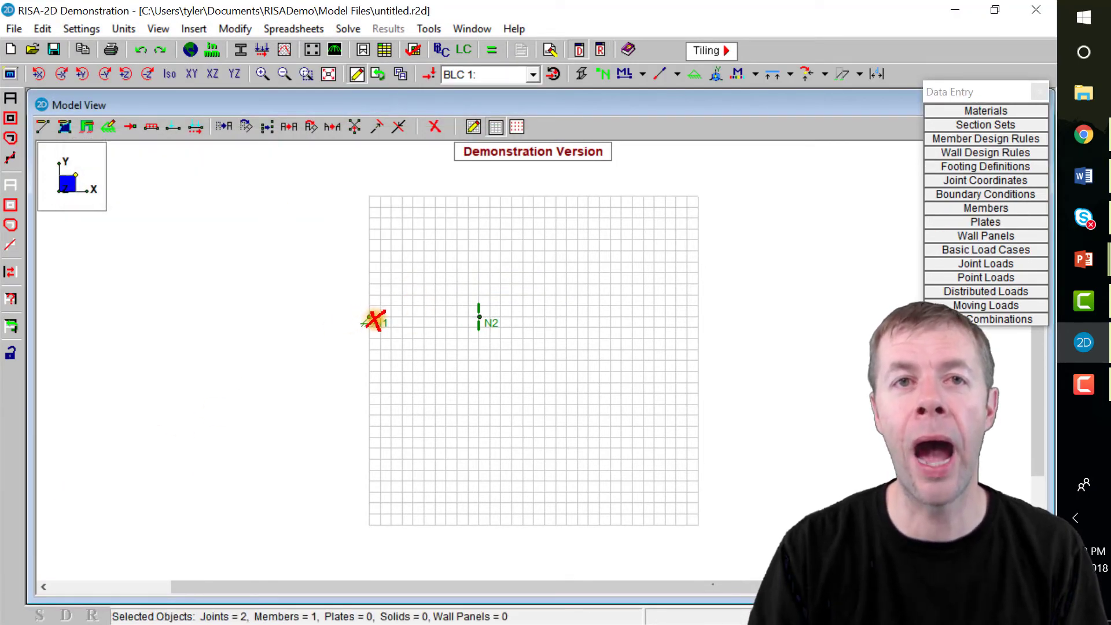
click(479, 317)
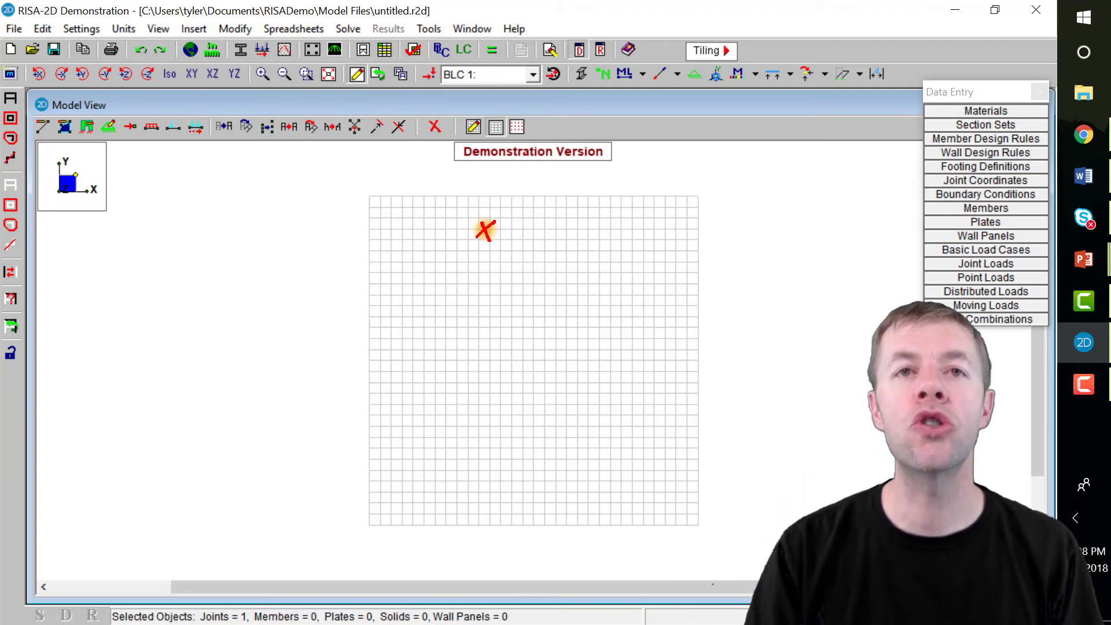
click(473, 128)
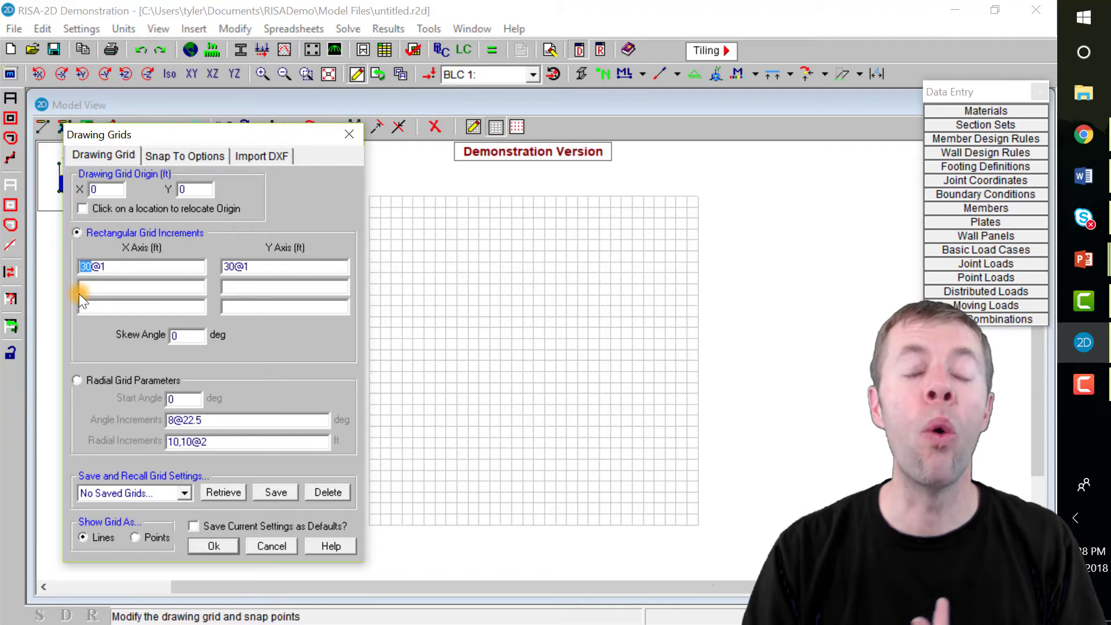
- Change the X-axis grid increment to 150@1, leaving Y at 30@1
text(150)
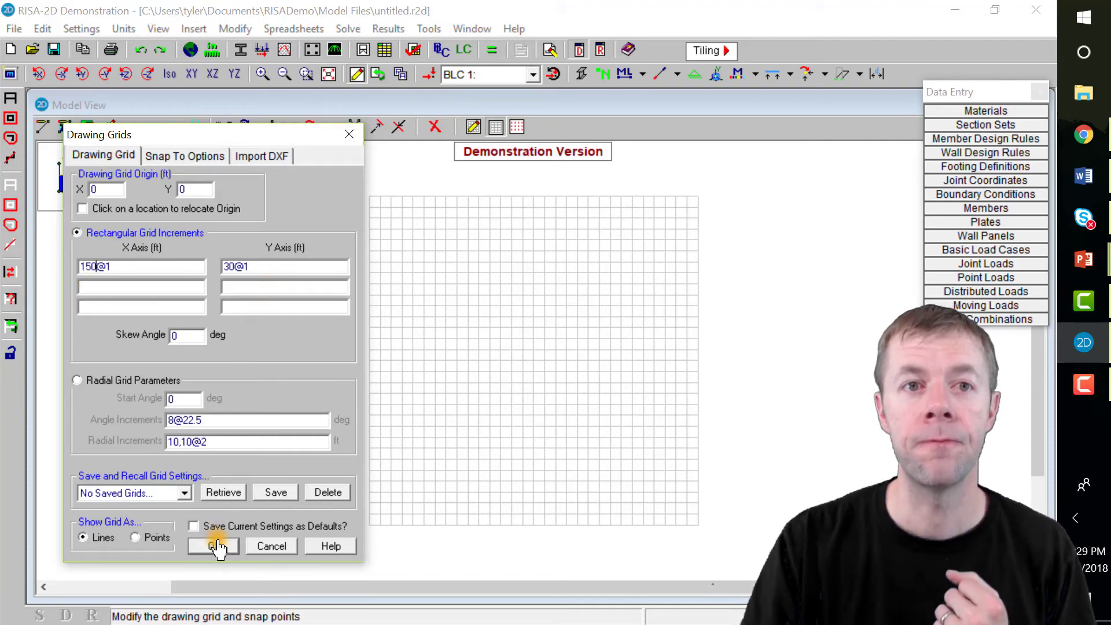
key(Return)
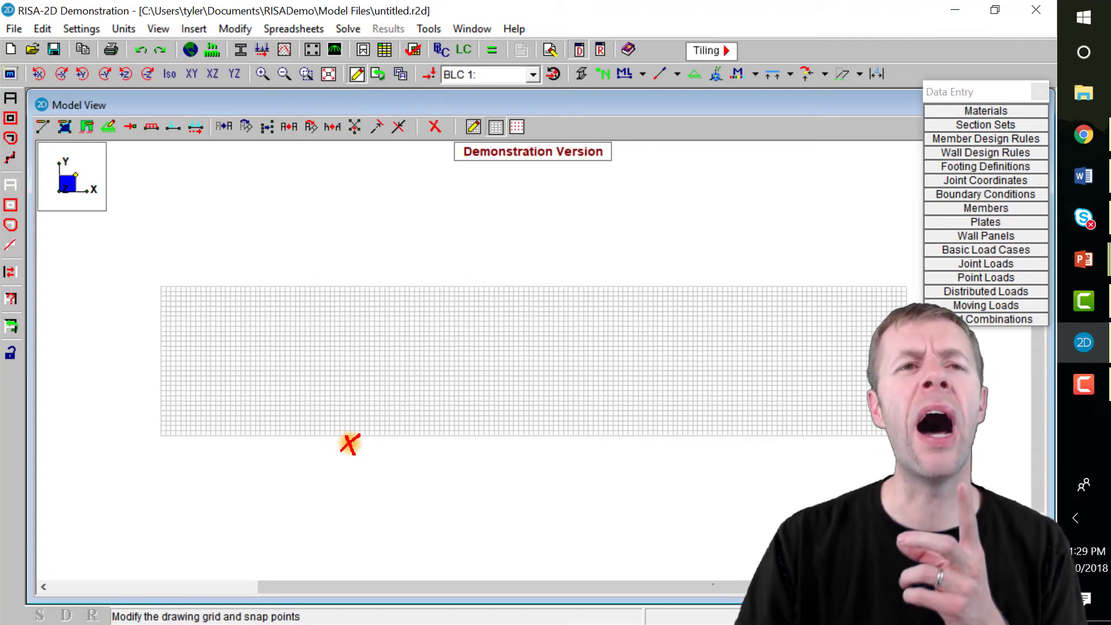
- Set new members to concrete CRECT20X8 in Conc3000NW and start the first beam at N1
click(10, 98)
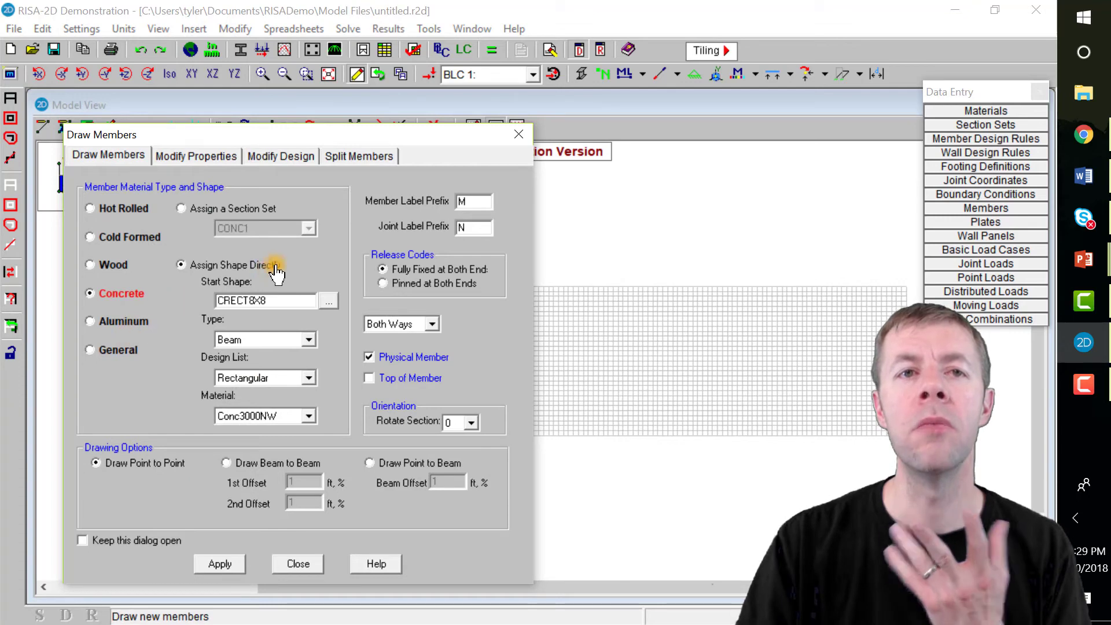
click(328, 300)
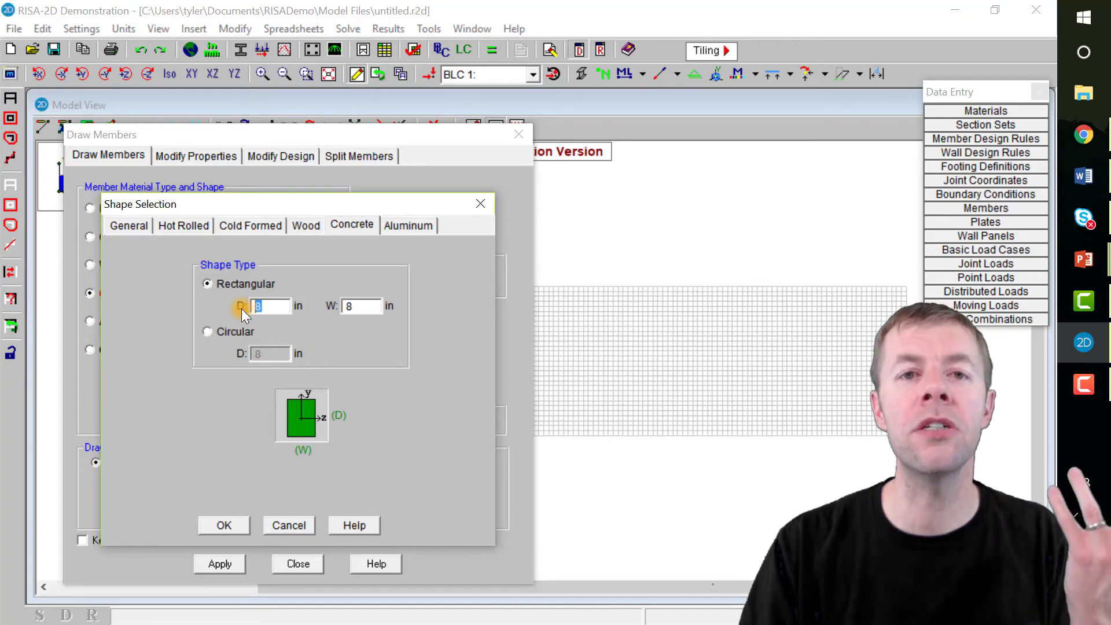
text(20)
key(Tab)
click(226, 526)
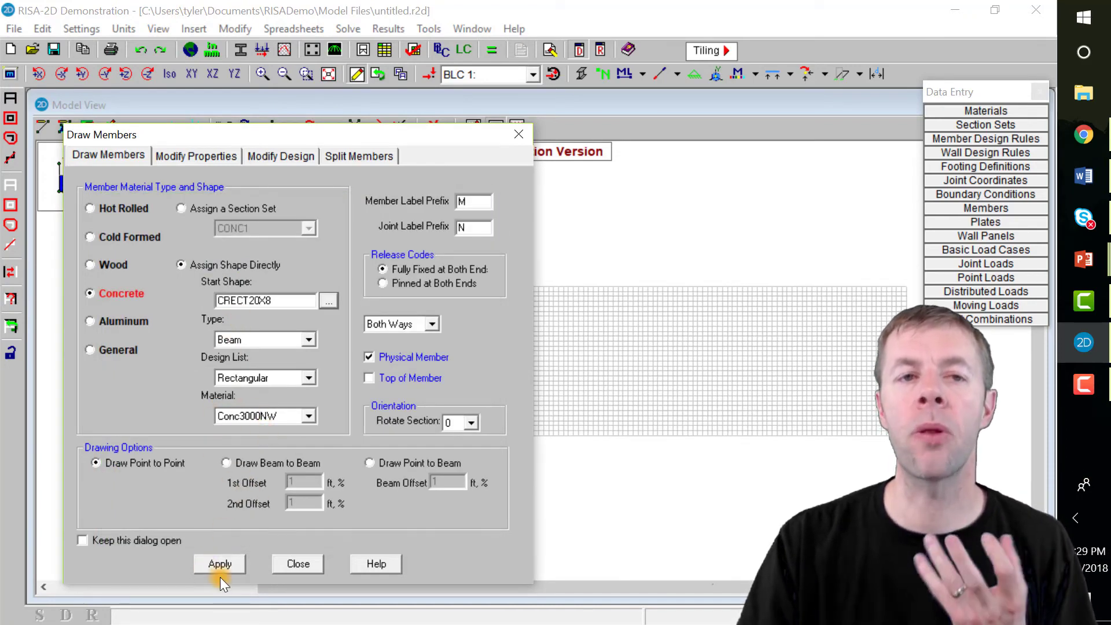
click(217, 562)
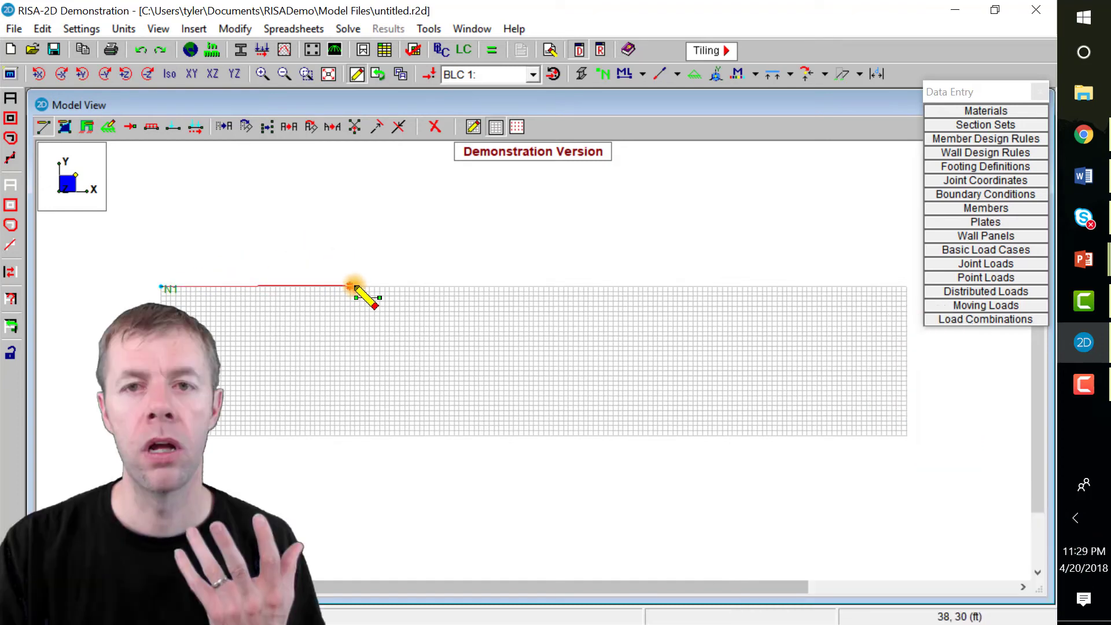
- Place joints N2 through N5 along the grid to draw four continuous beam spans
click(350, 286)
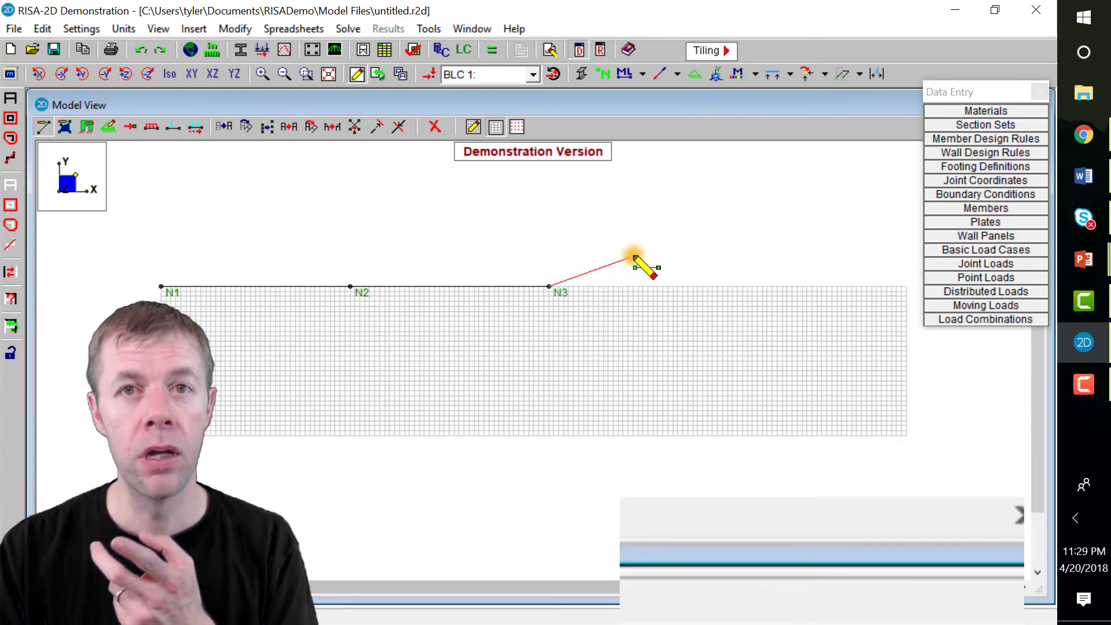
click(773, 286)
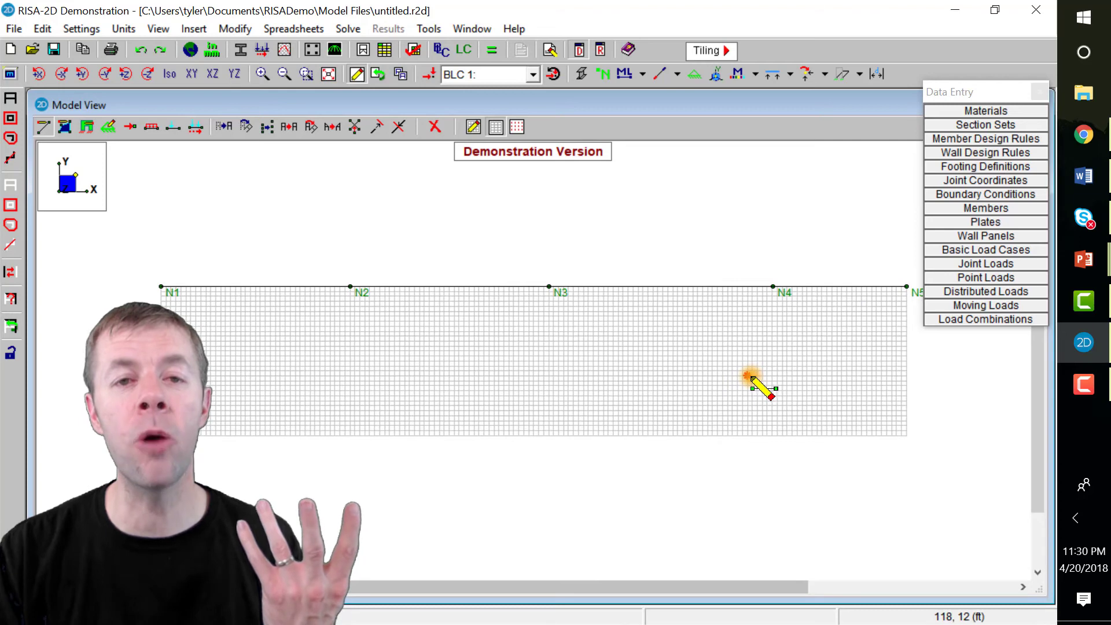
- Pin joint N1 and put roller supports on joints N2, N3, N4 and N5
click(111, 128)
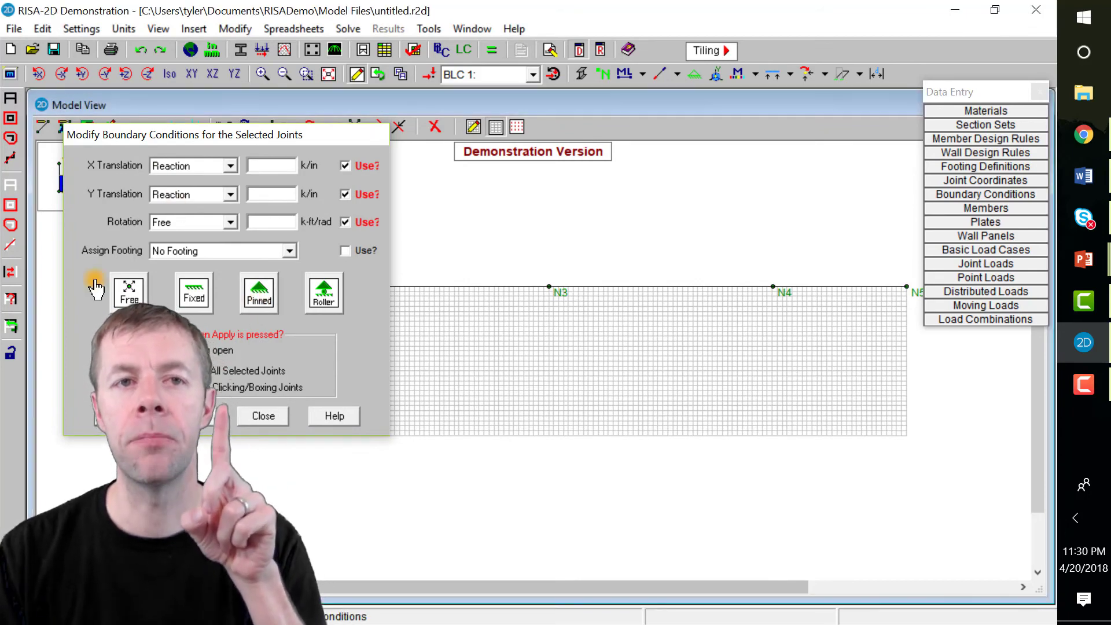
click(155, 415)
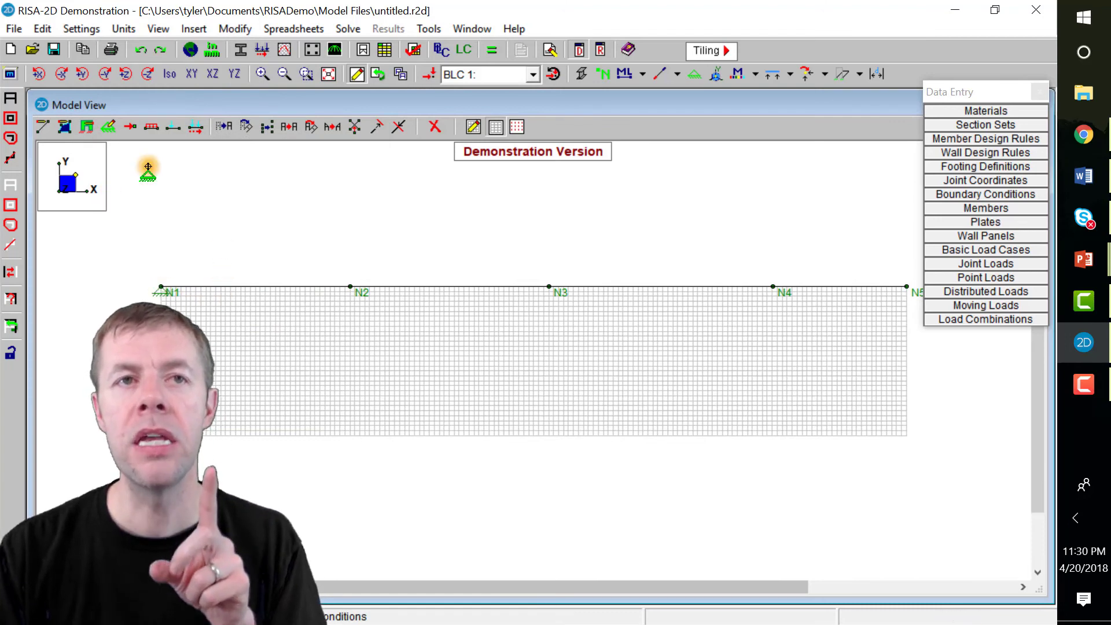
click(110, 127)
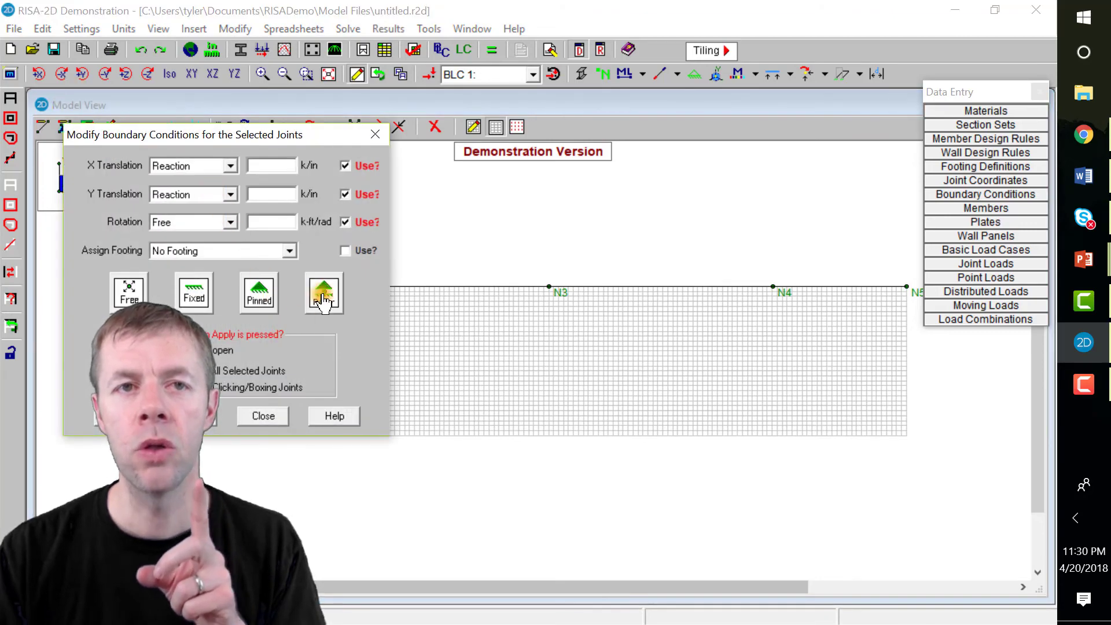
click(322, 301)
click(192, 415)
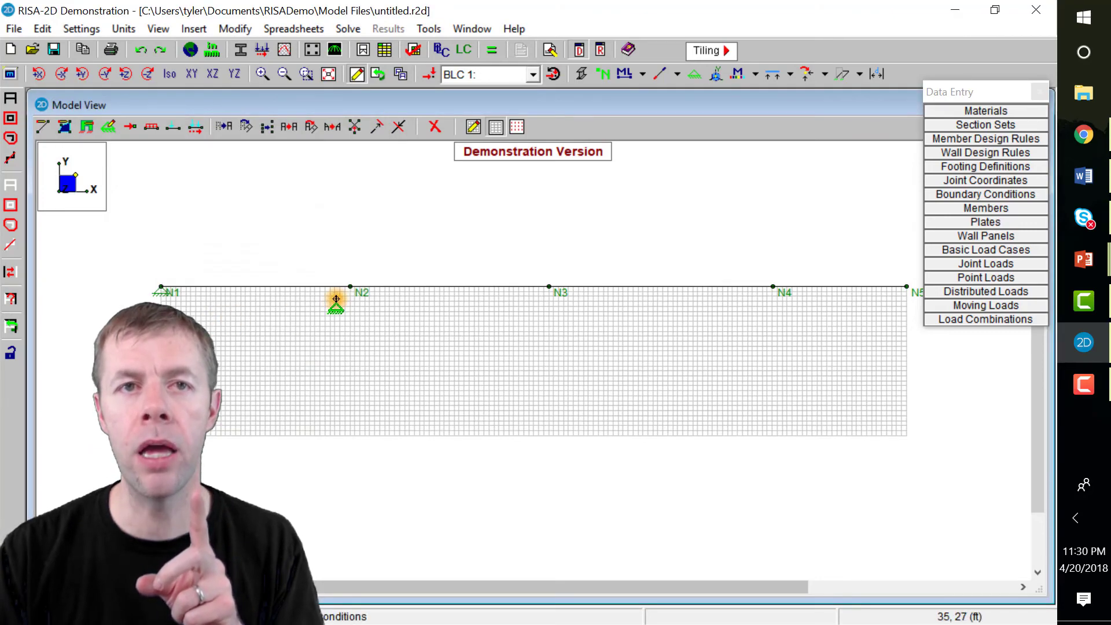
click(348, 286)
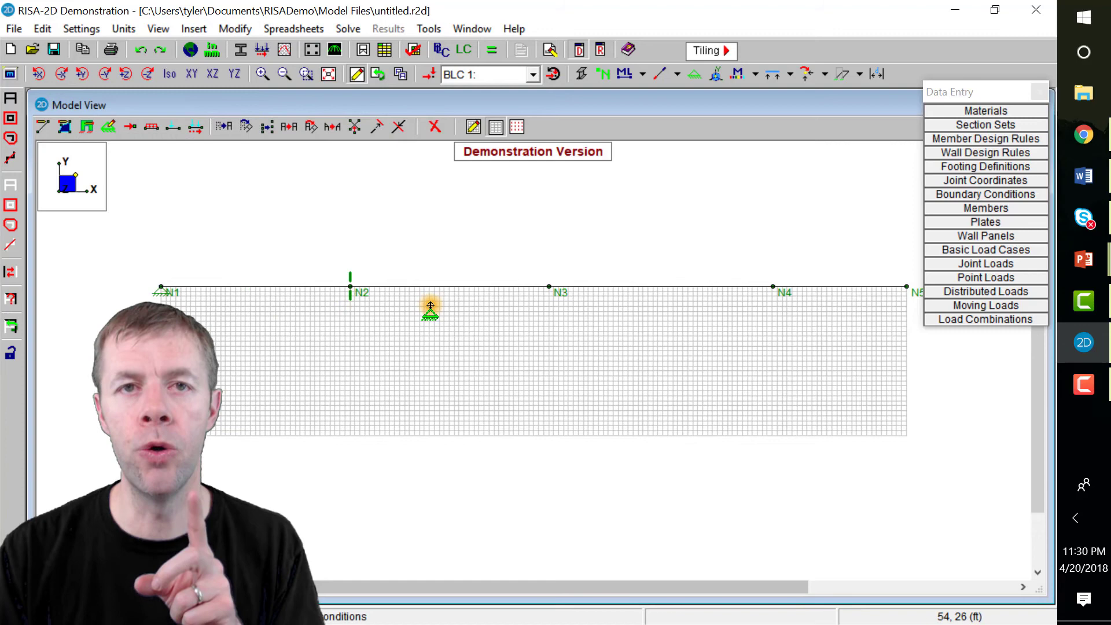
click(550, 287)
click(772, 288)
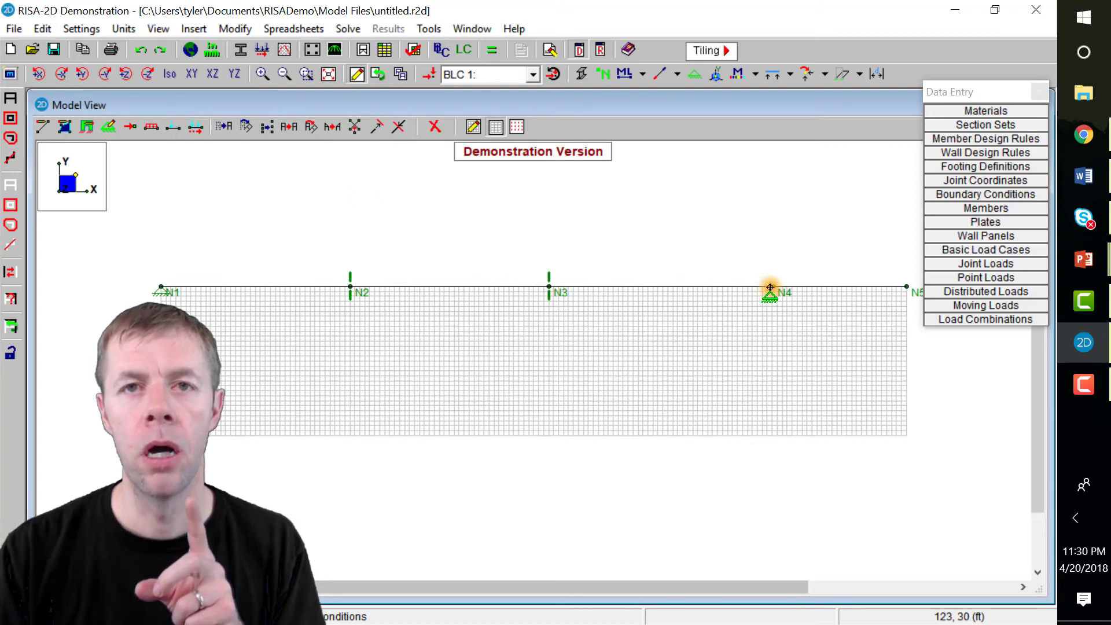
click(908, 291)
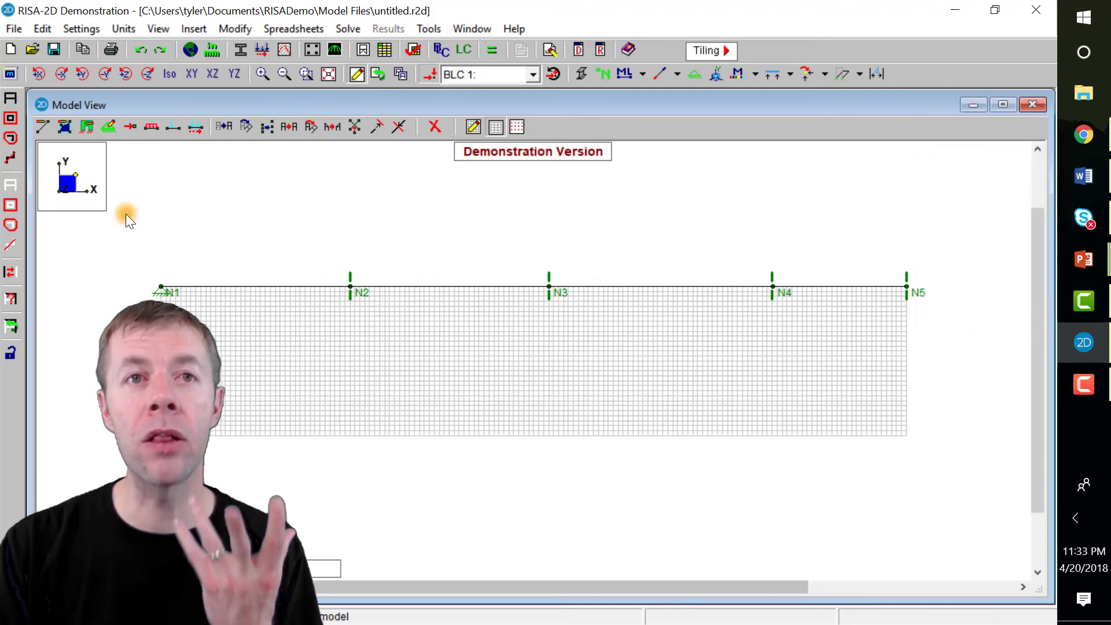
- Apply -10 k/ft Y-direction distributed loads to spans N1–N2 and N3–N4, then review the load combinations table
click(151, 127)
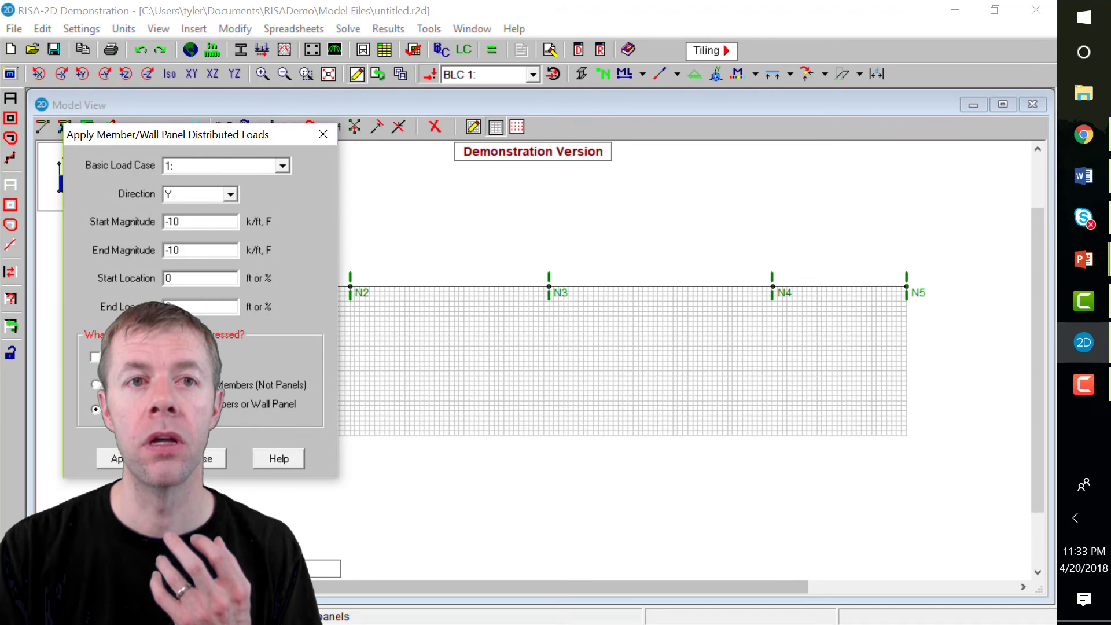
click(116, 458)
click(333, 284)
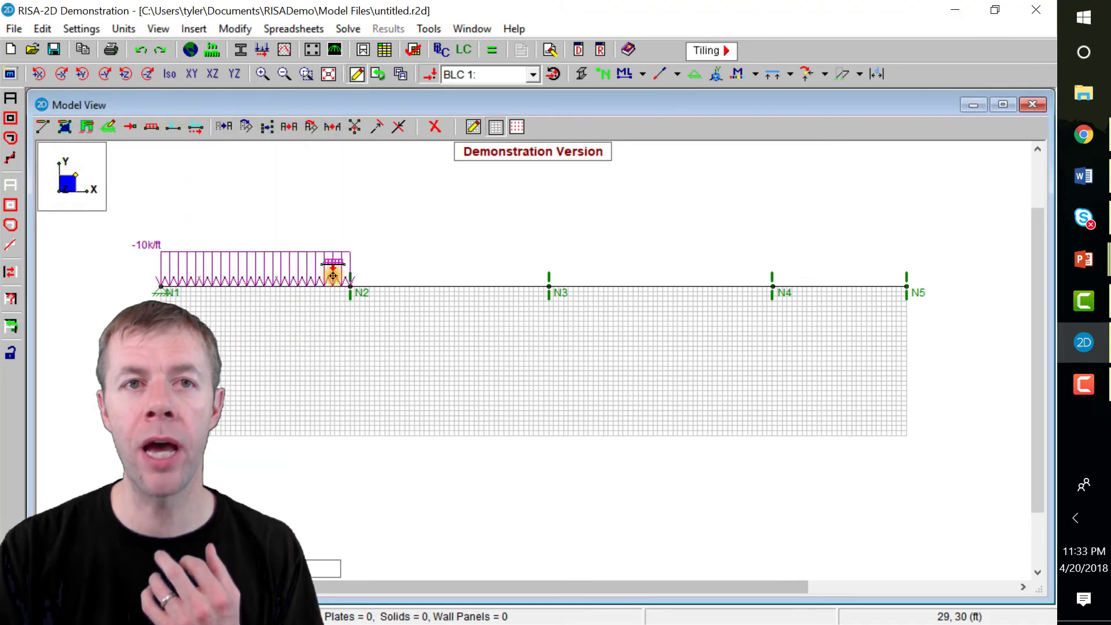
click(668, 269)
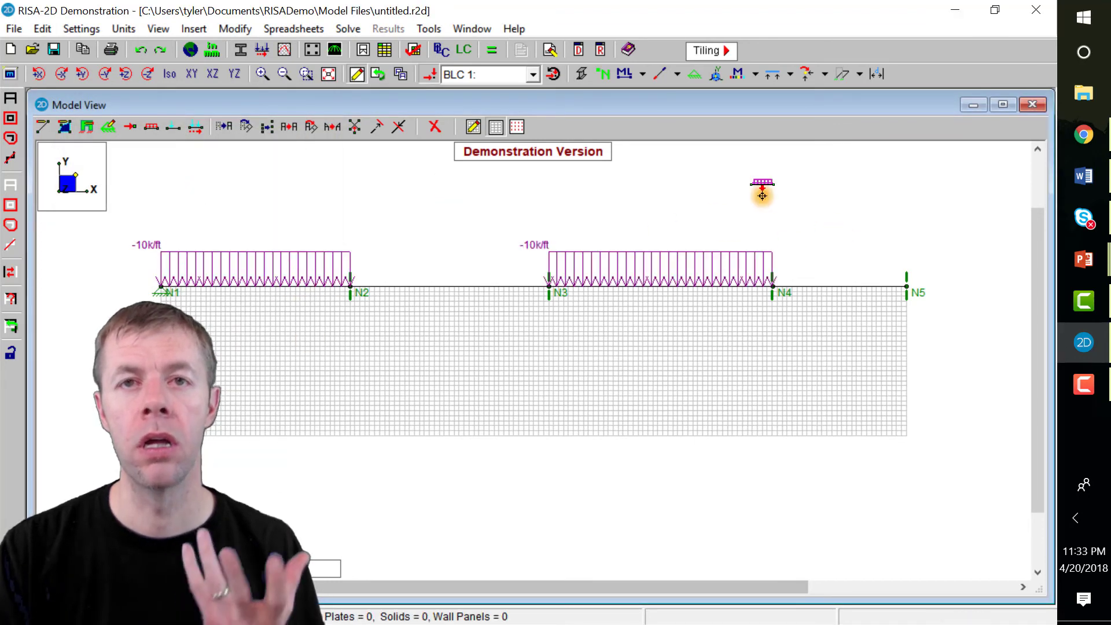
click(462, 50)
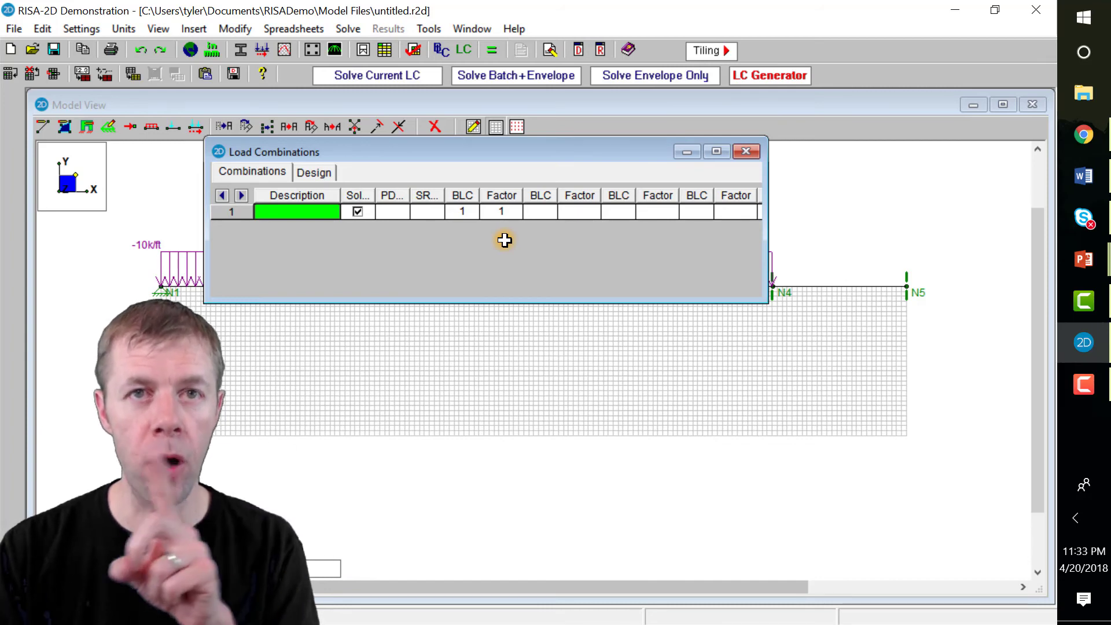
click(746, 151)
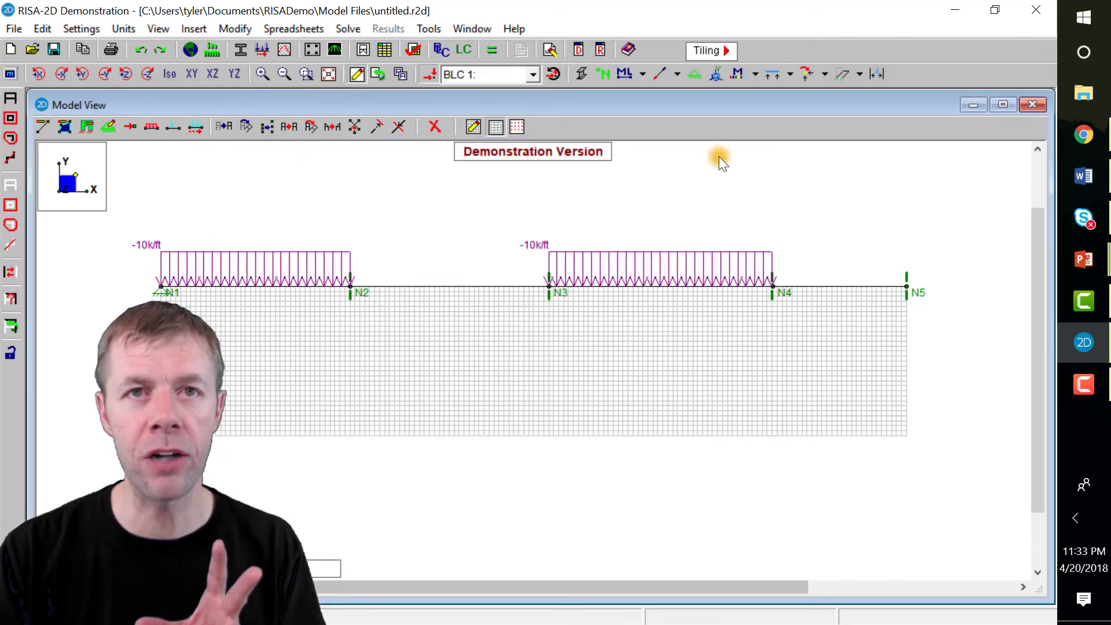
- Solve the current load combination and return to the model view showing the moment diagram
click(498, 54)
click(464, 413)
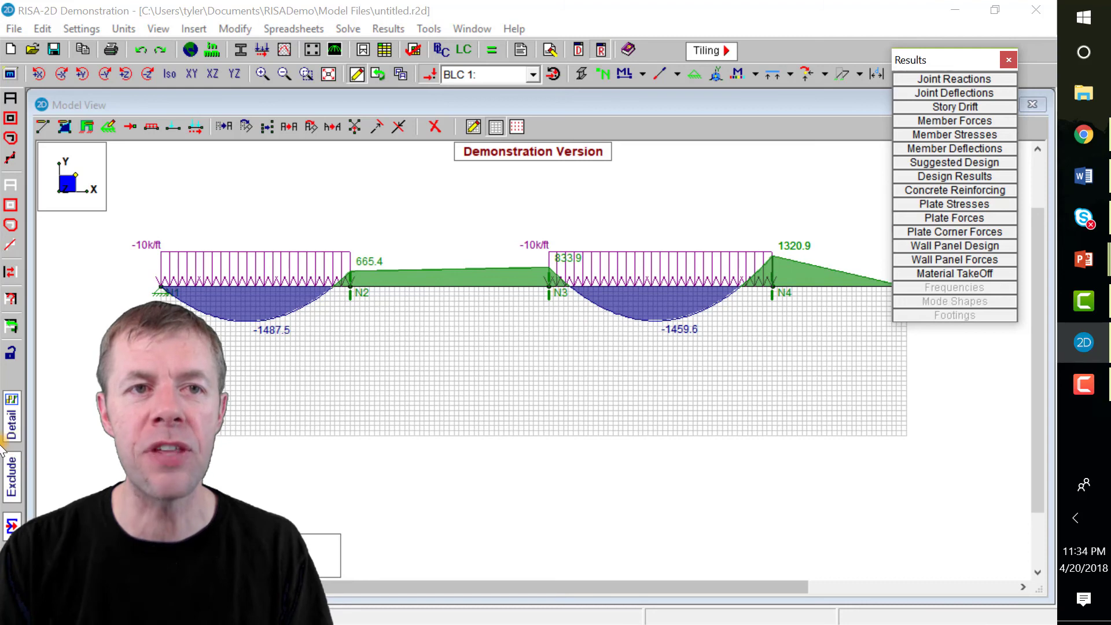
click(62, 416)
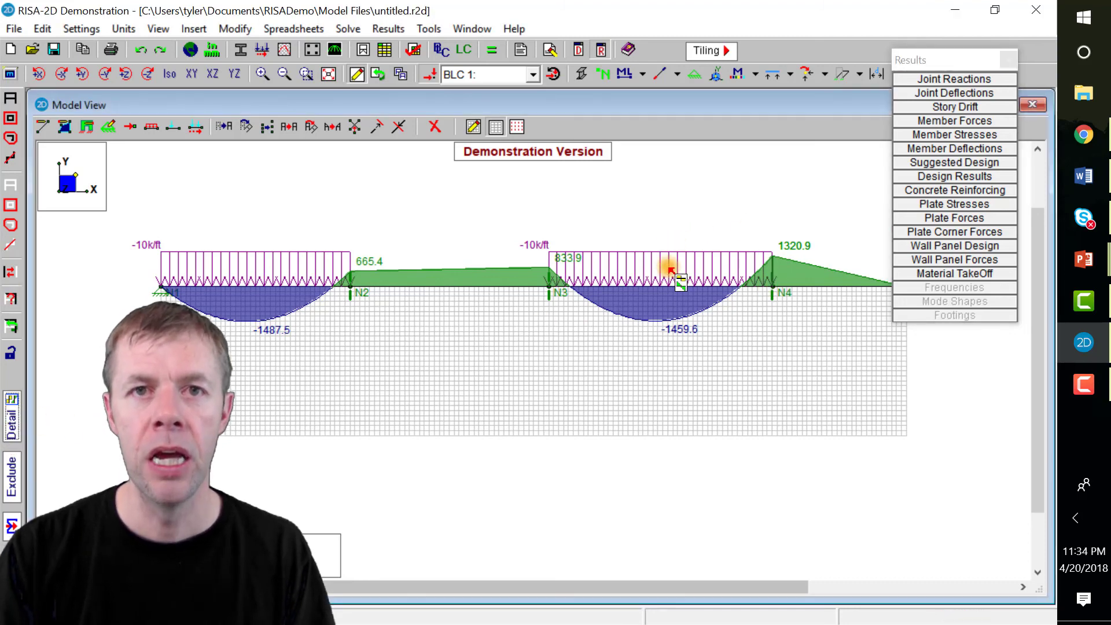
- Open member M3's detail report and read its enveloped moment values along the span
click(658, 287)
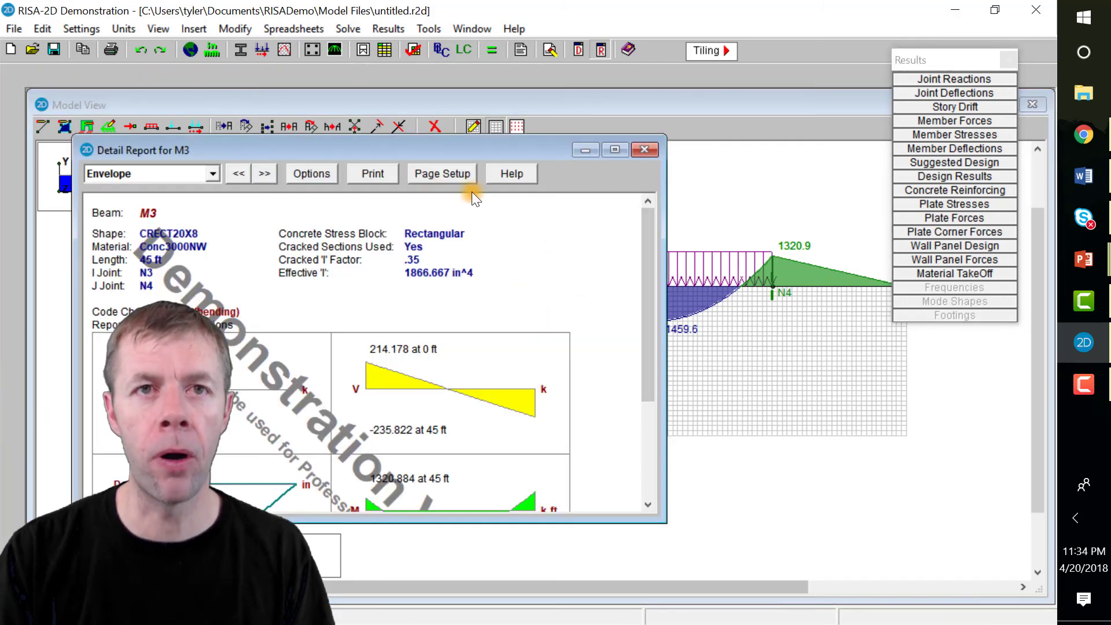
drag(444, 148, 561, 88)
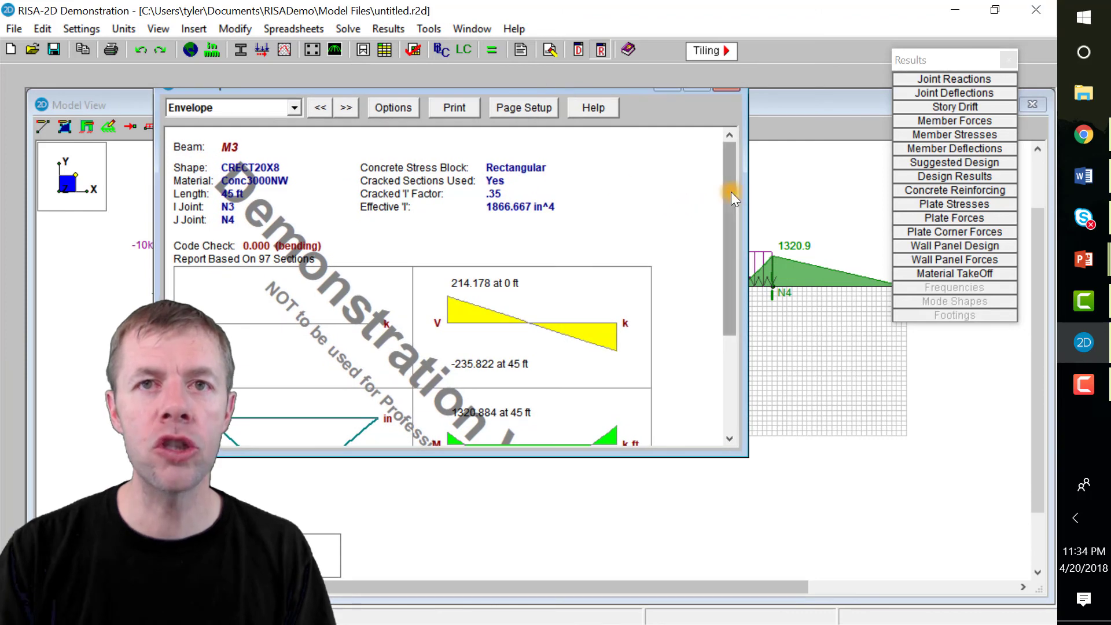
drag(731, 192, 737, 289)
click(606, 289)
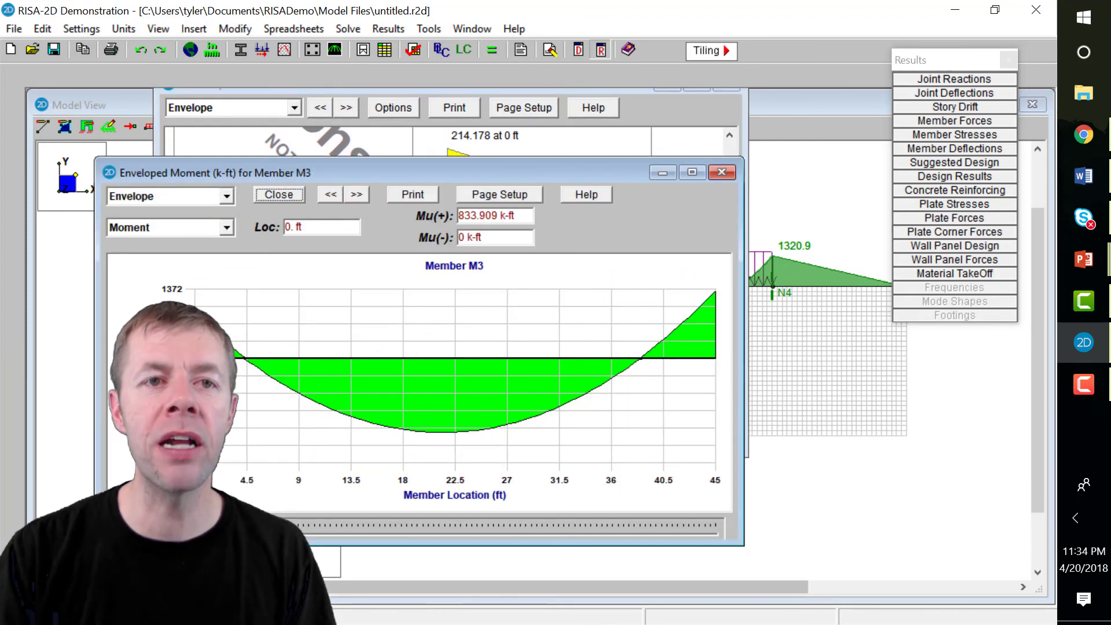
drag(196, 531, 292, 498)
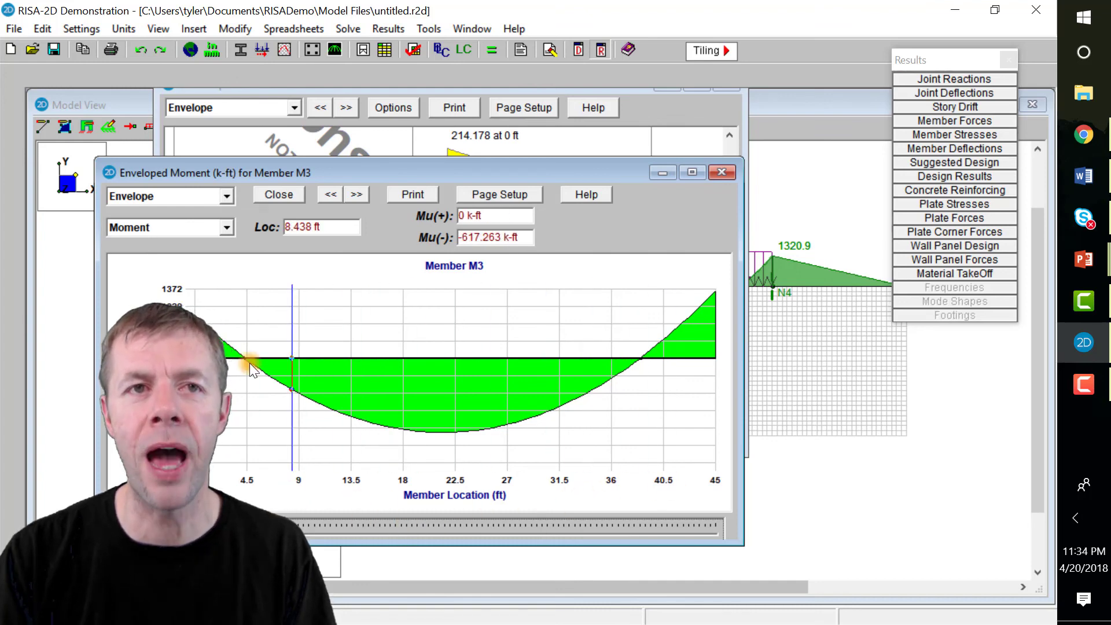
- Switch M3's detail plot to shear force and read values, such as 143.866 k at 7.031 ft
click(224, 232)
click(217, 251)
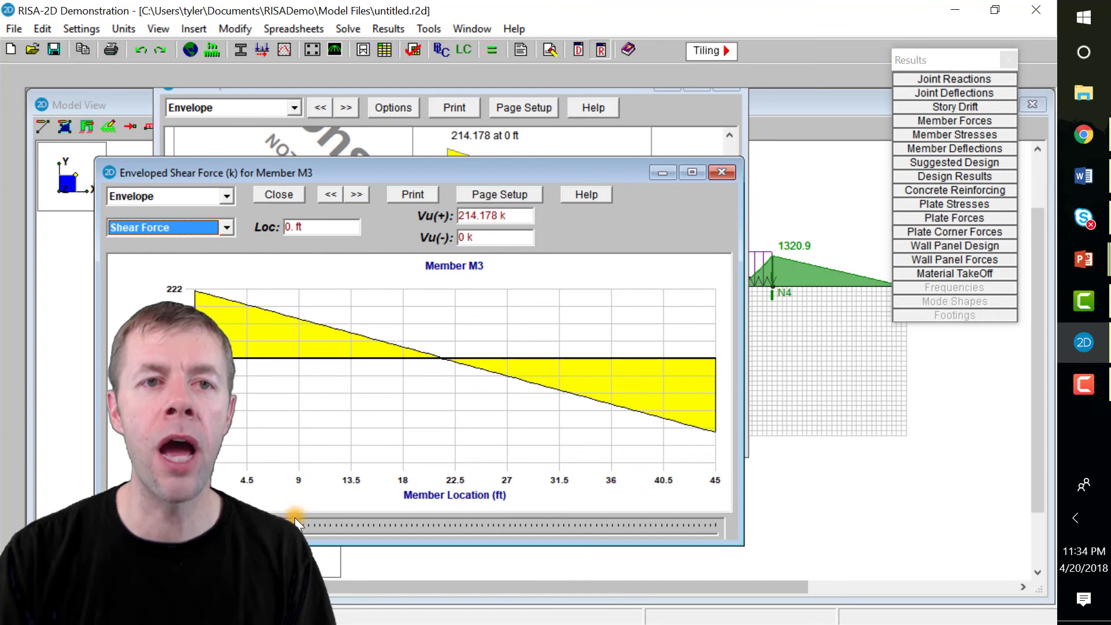
drag(295, 520, 273, 517)
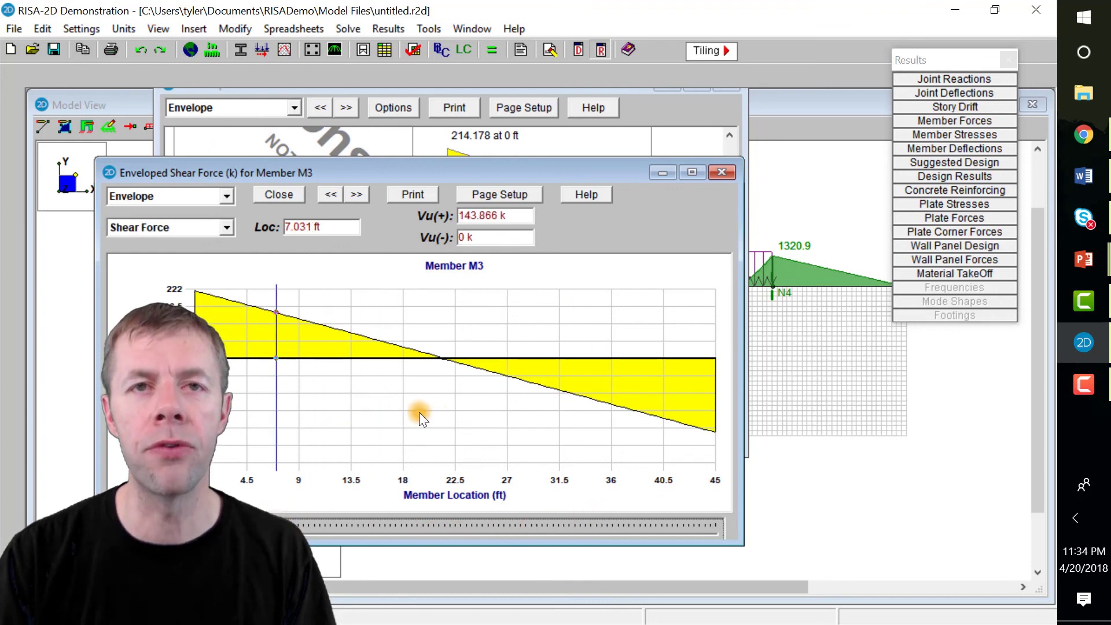